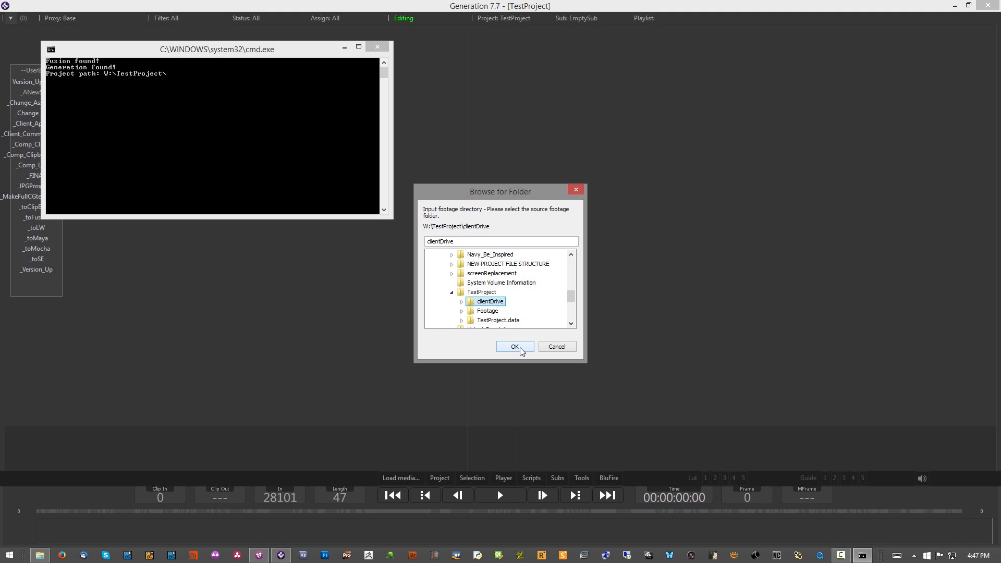
Step: Choose the clientDrive folder inside TestProject as the source footage directory
{"action": "left_click", "coordinate": [460, 302]}
{"action": "left_click", "coordinate": [462, 256]}
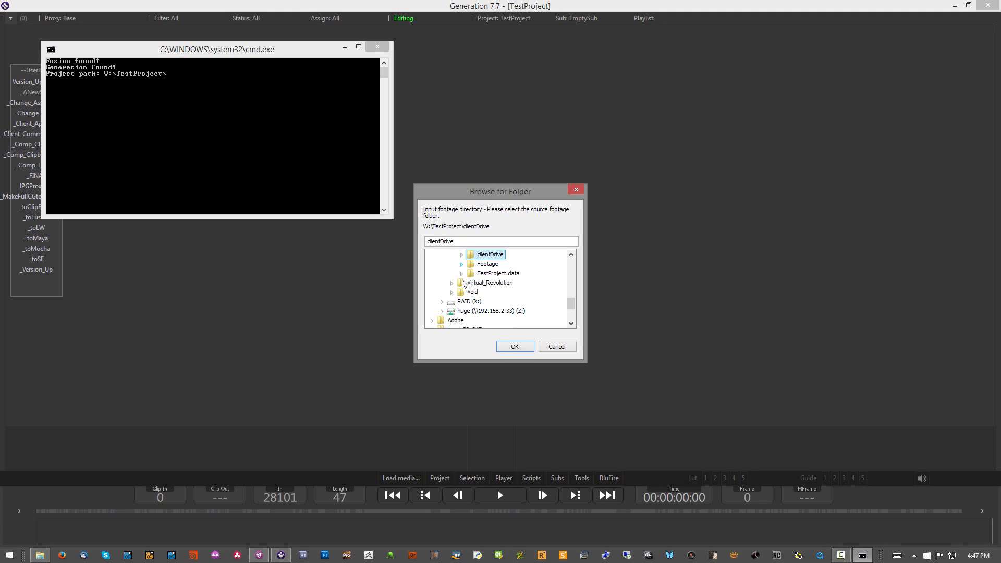
{"action": "left_click", "coordinate": [513, 346]}
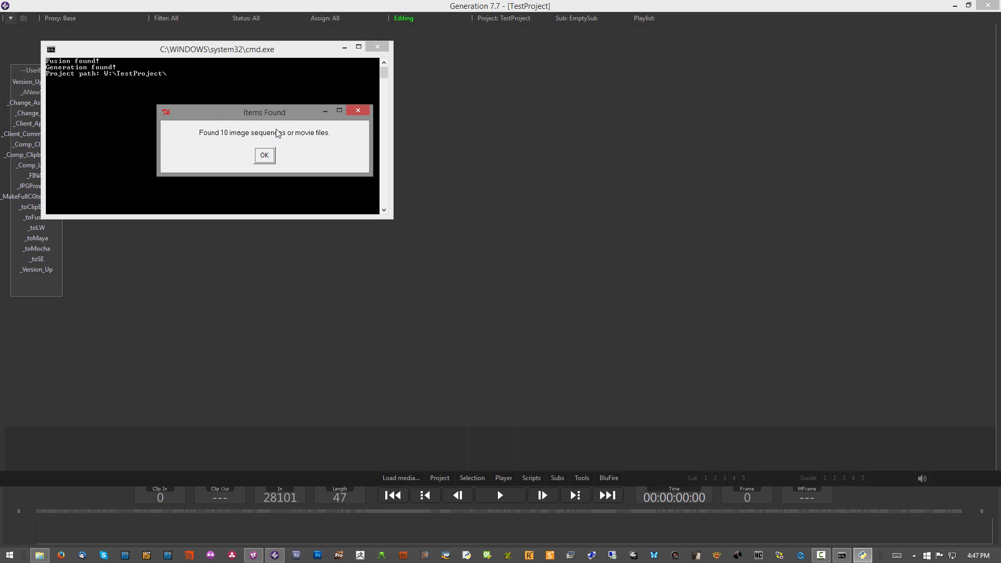
Step: Mark the found footage as ACES and choose to move it rather than copy it
{"action": "left_click", "coordinate": [263, 156]}
{"action": "left_click", "coordinate": [223, 158]}
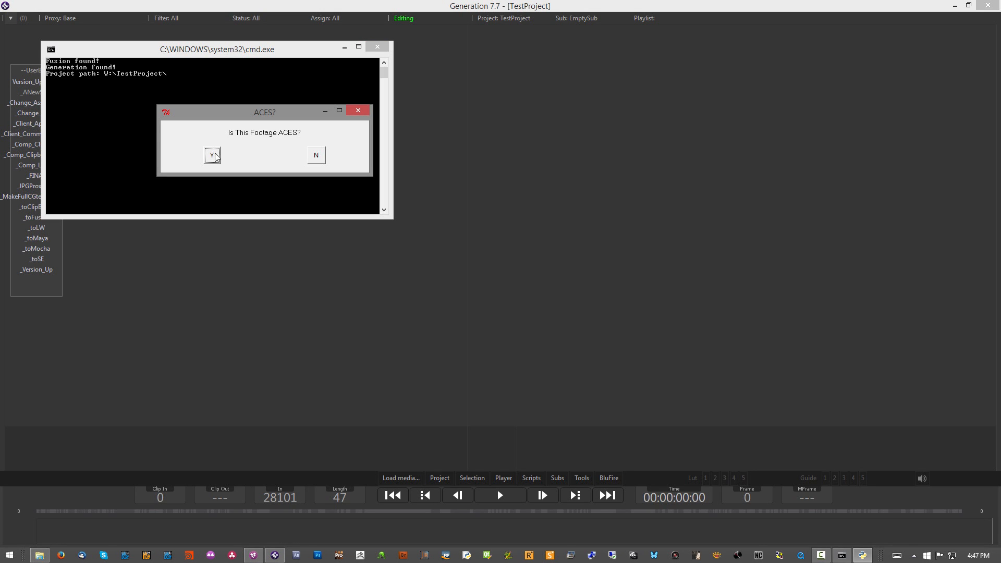
{"action": "left_click", "coordinate": [212, 155]}
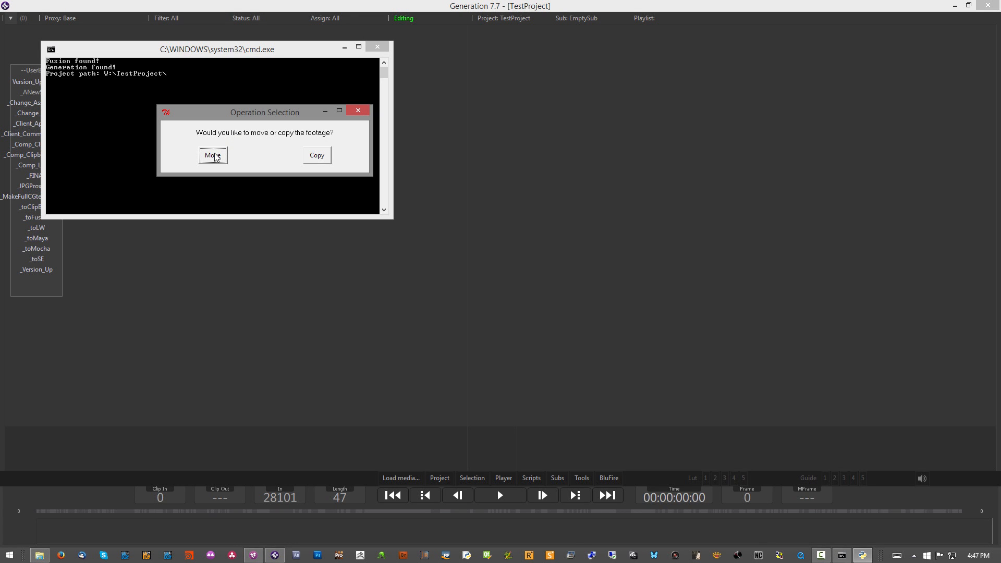
{"action": "left_click", "coordinate": [214, 156]}
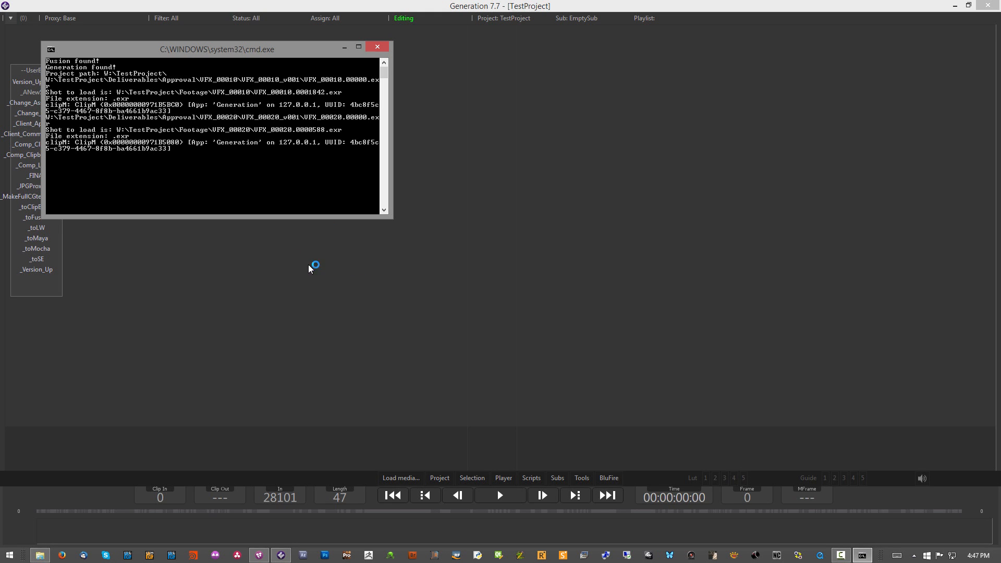
Step: Switch to Fusion Studio, decline to process more footage and close the ingest script
{"action": "left_click", "coordinate": [257, 556]}
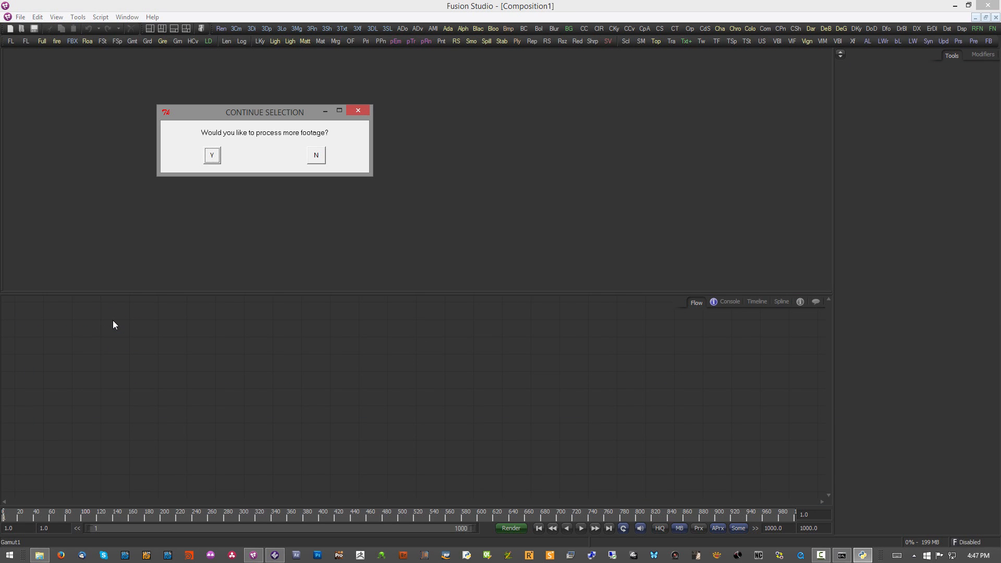
{"action": "left_click", "coordinate": [317, 155]}
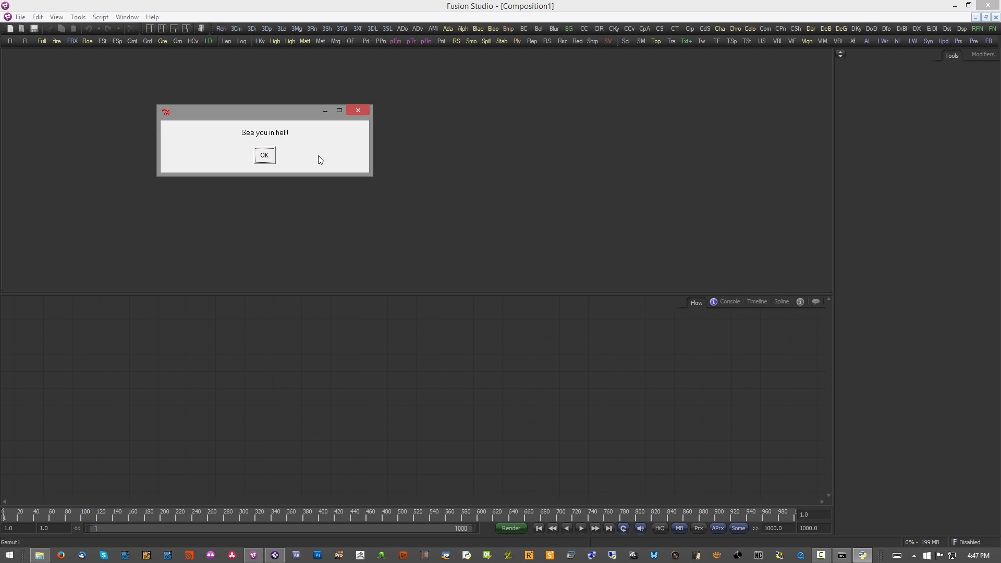
{"action": "left_click", "coordinate": [272, 157]}
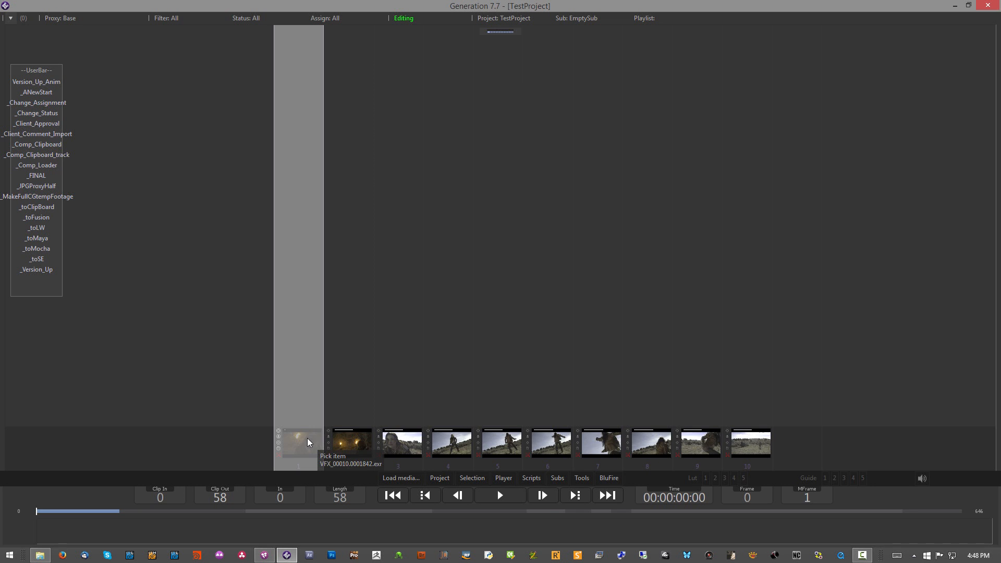
Step: Play back the first shot, VFX_00010, enlarged in Generation, stop it and return to the storyboard
{"action": "double_click", "coordinate": [308, 437]}
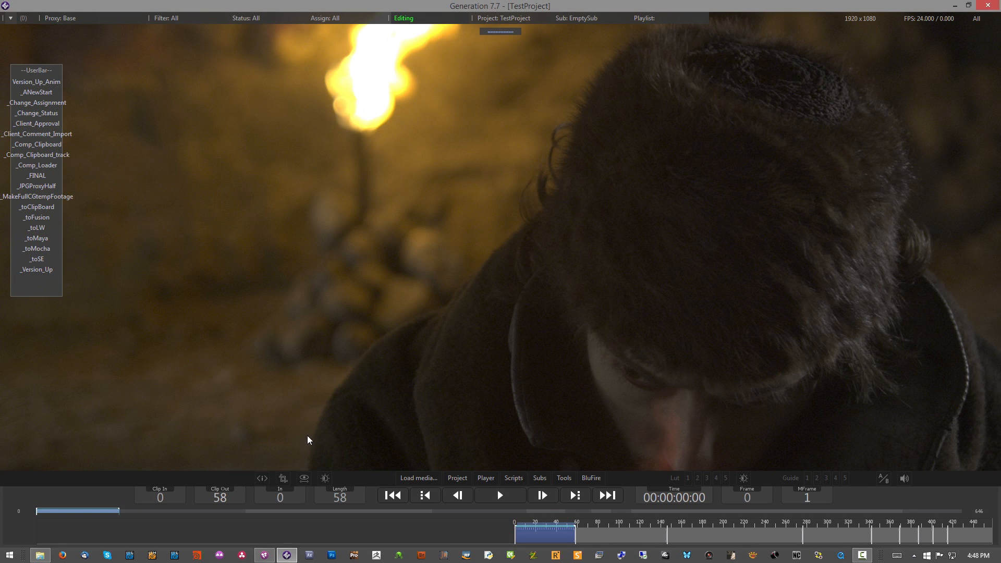
{"action": "key", "text": "space"}
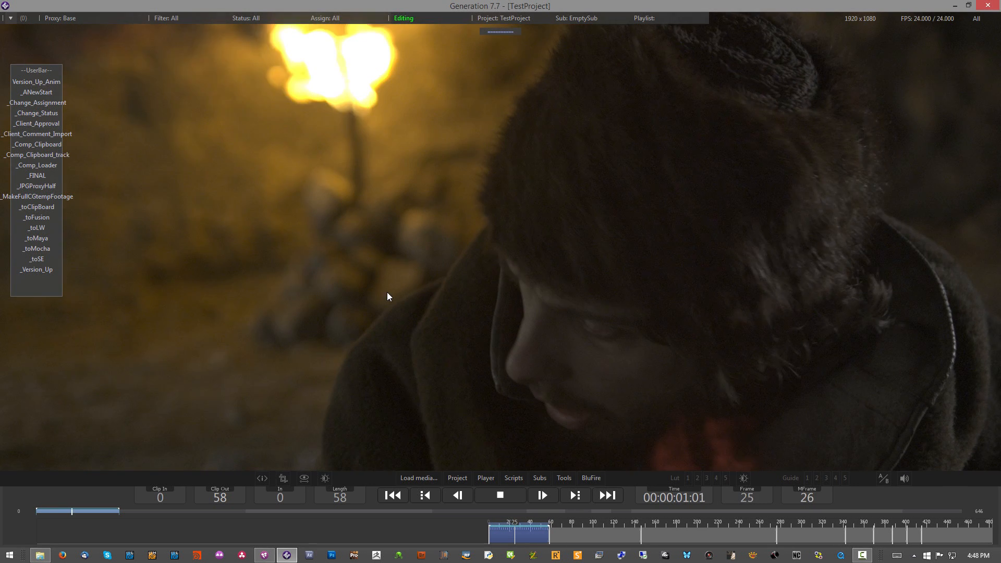
{"action": "key", "text": "space"}
{"action": "double_click", "coordinate": [387, 291]}
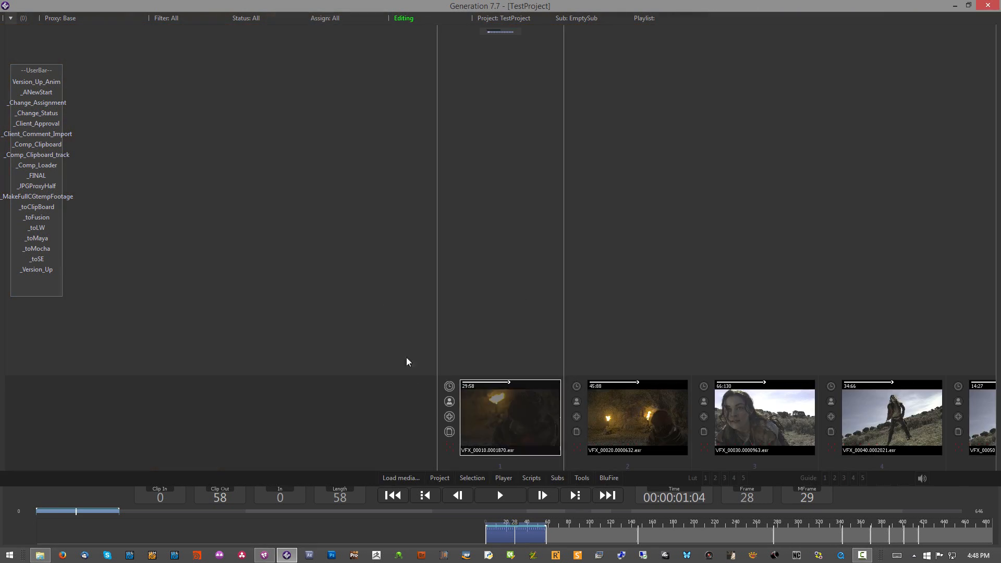
Step: Load the comp of shot VFX_00010 into Fusion Studio with _Comp_Loader and view its saver's image
{"action": "left_click", "coordinate": [46, 168]}
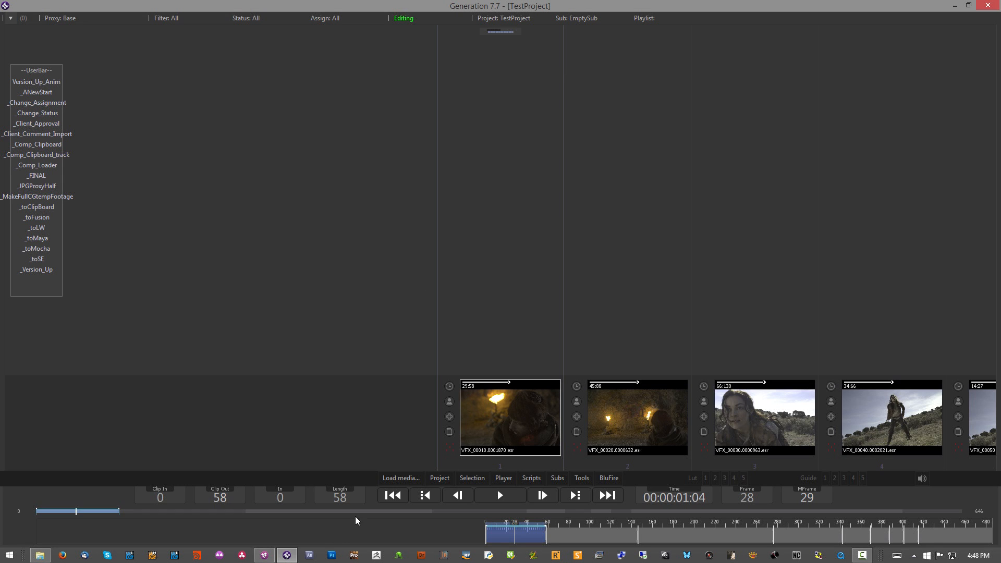
{"action": "left_click_drag", "start_coordinate": [156, 319], "coordinate": [315, 192]}
{"action": "scroll", "coordinate": [473, 161], "scroll_direction": "down", "scroll_amount": 5}
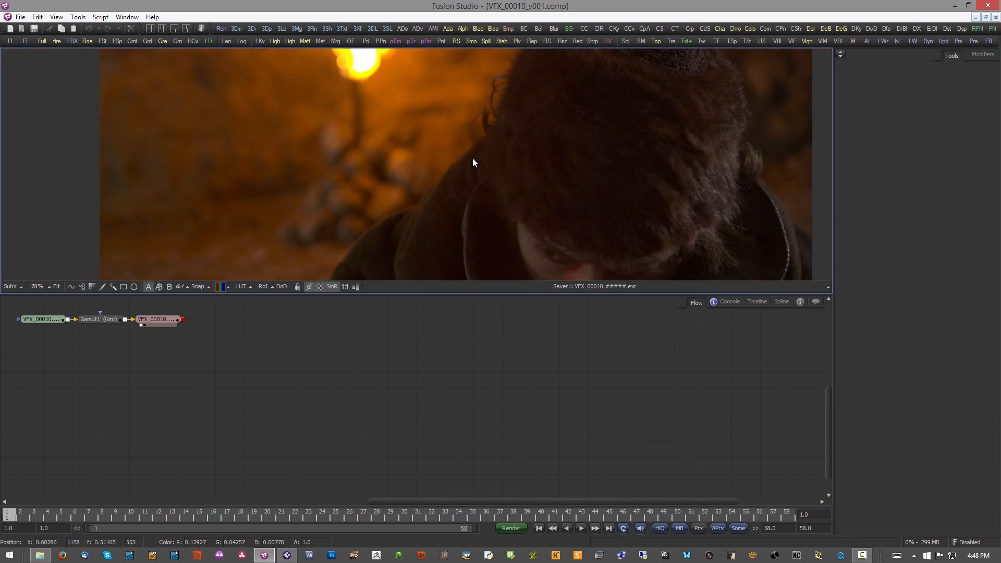
Step: Render frames 1 to 58 of the VFX_00010_v001 comp with the Final configuration and dismiss the completion dialog
{"action": "left_click", "coordinate": [510, 528]}
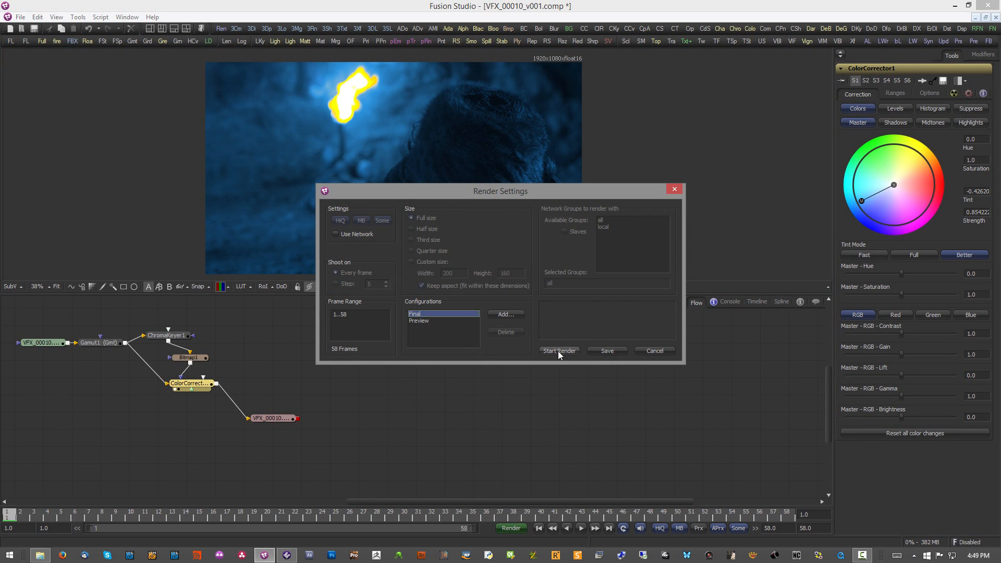
{"action": "left_click", "coordinate": [559, 351]}
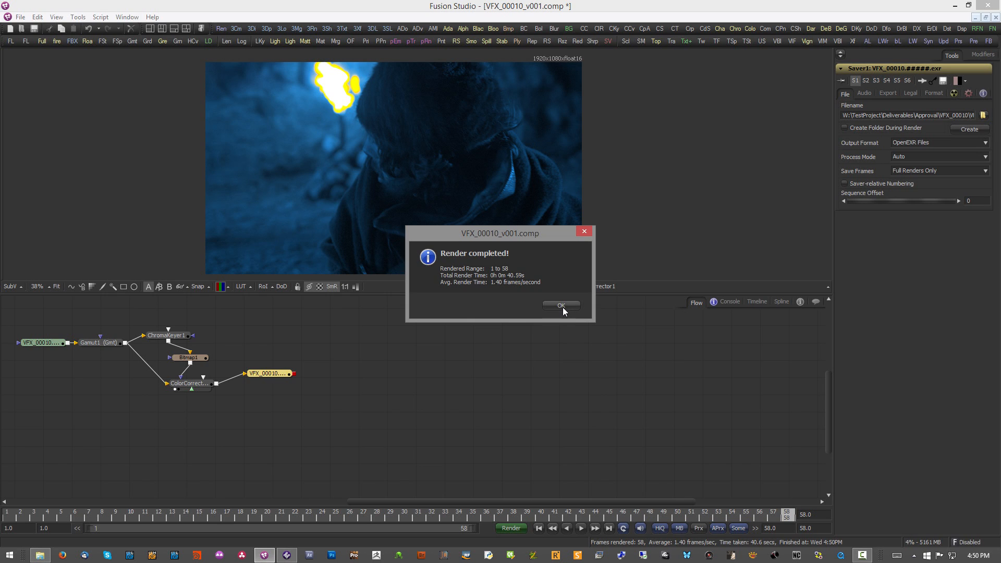
{"action": "left_click", "coordinate": [561, 306]}
Step: Switch to Generation and version up shot VFX_00010 to bring in the blue-tinted render
{"action": "key", "text": "alt+Tab"}
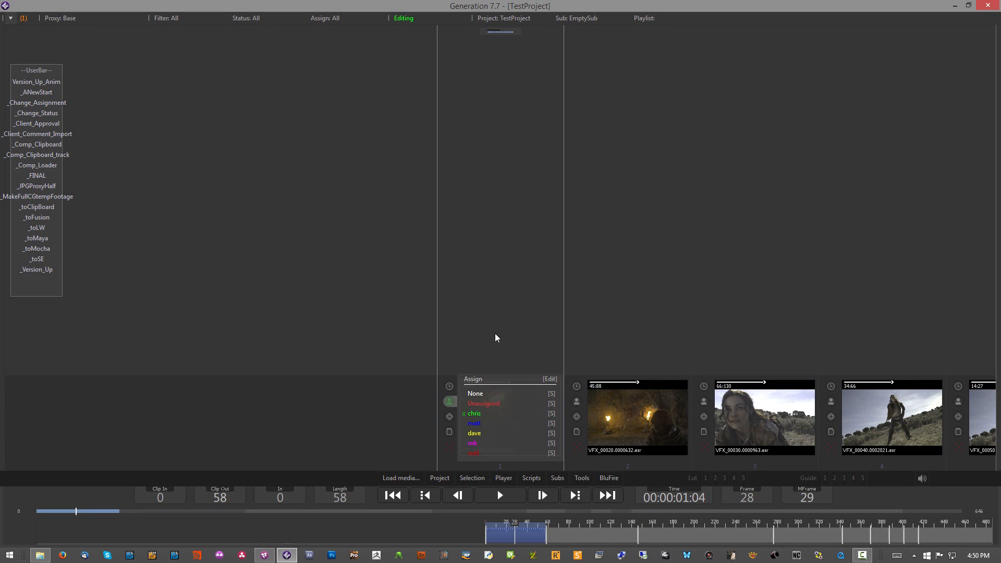
{"action": "left_click", "coordinate": [39, 269]}
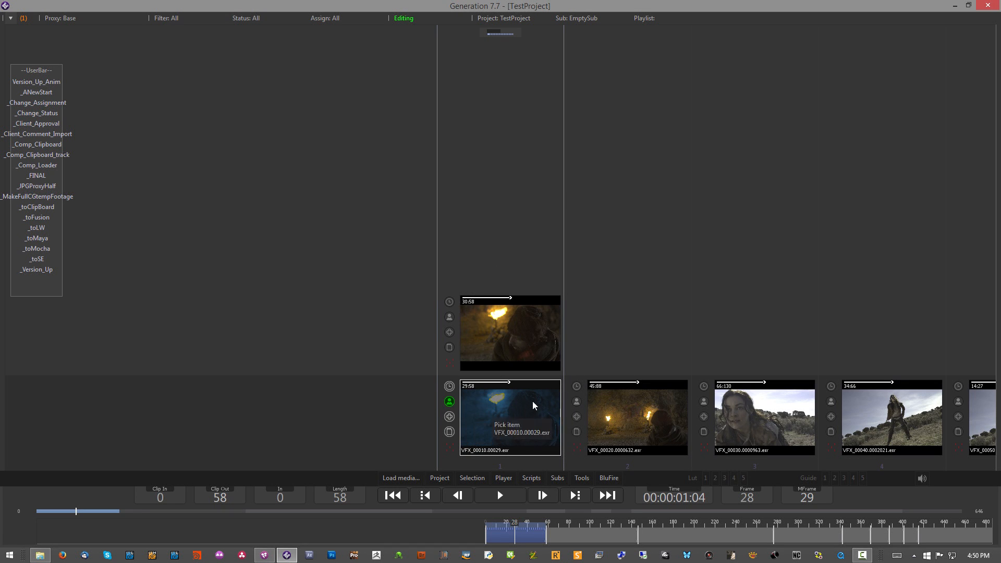
Step: In Fusion Studio, shift ColorCorrector1's tint to green at about 0.37 with strength about 0.47, and save the comp
{"action": "key", "text": "alt+Tab"}
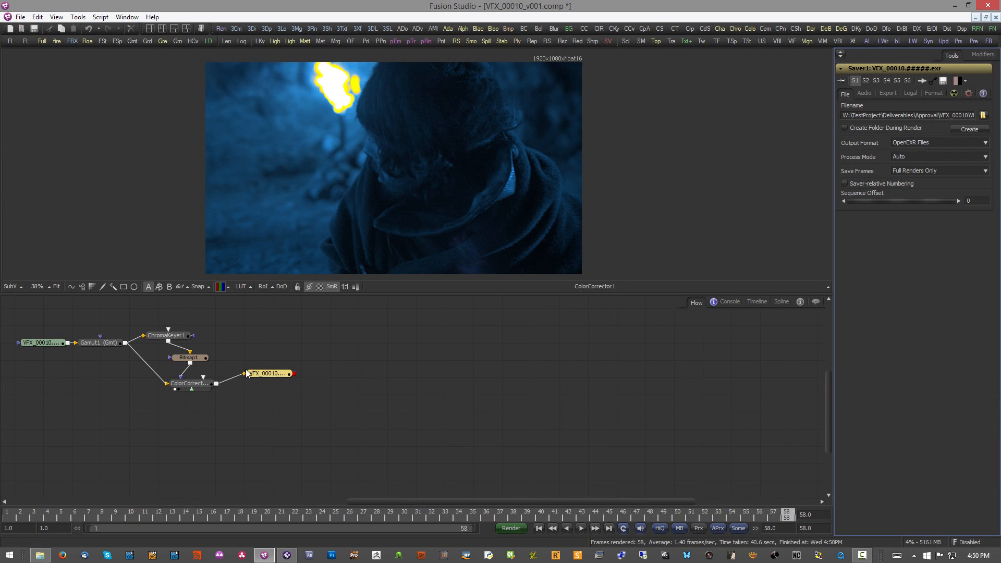
{"action": "left_click", "coordinate": [190, 388]}
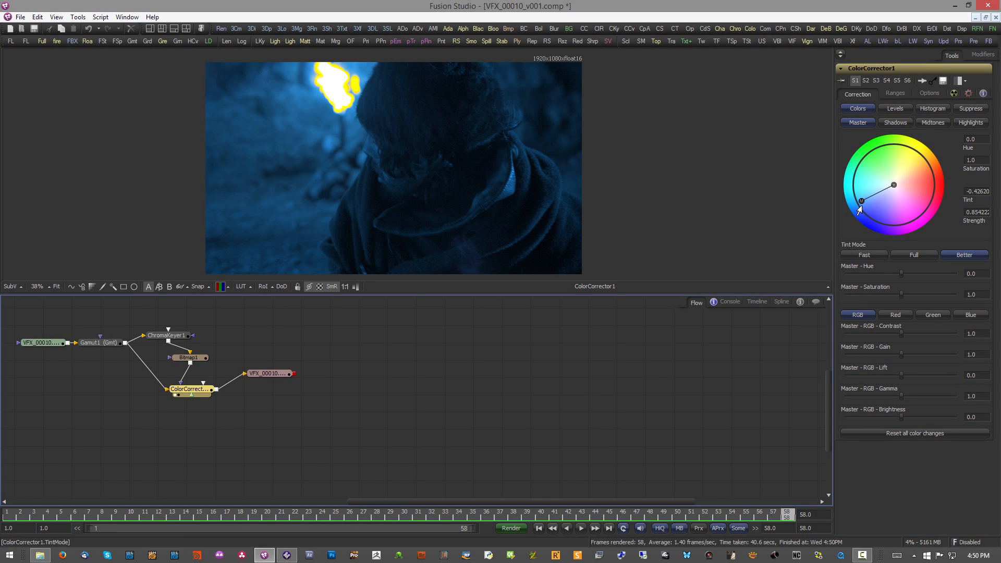
{"action": "left_click_drag", "start_coordinate": [860, 199], "coordinate": [876, 168]}
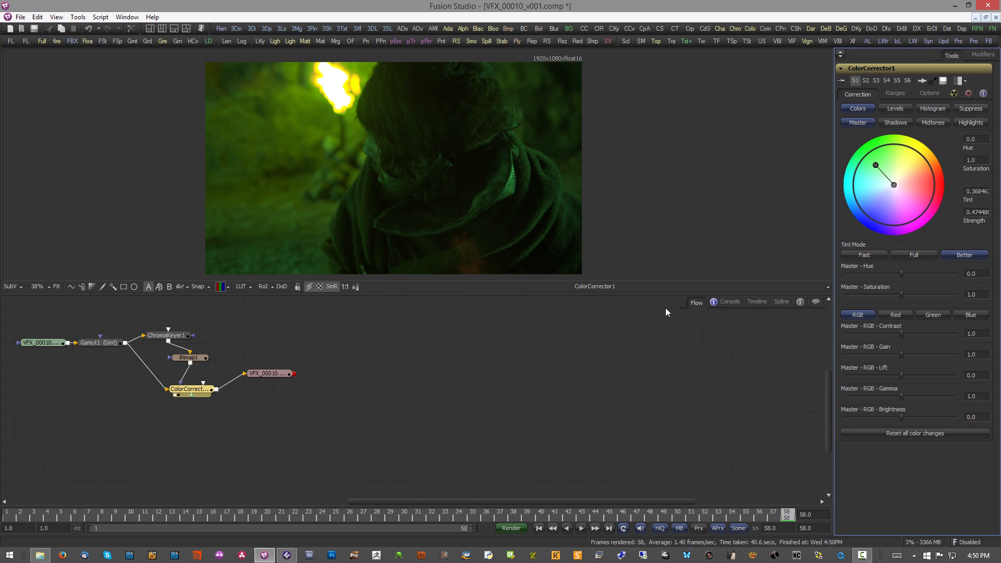
{"action": "key", "text": "ctrl+s"}
Step: Run the BluFire_versioner_SMART script on the saver, check its output filename, and align the saver node with ColorCorrector1
{"action": "right_click", "coordinate": [280, 375]}
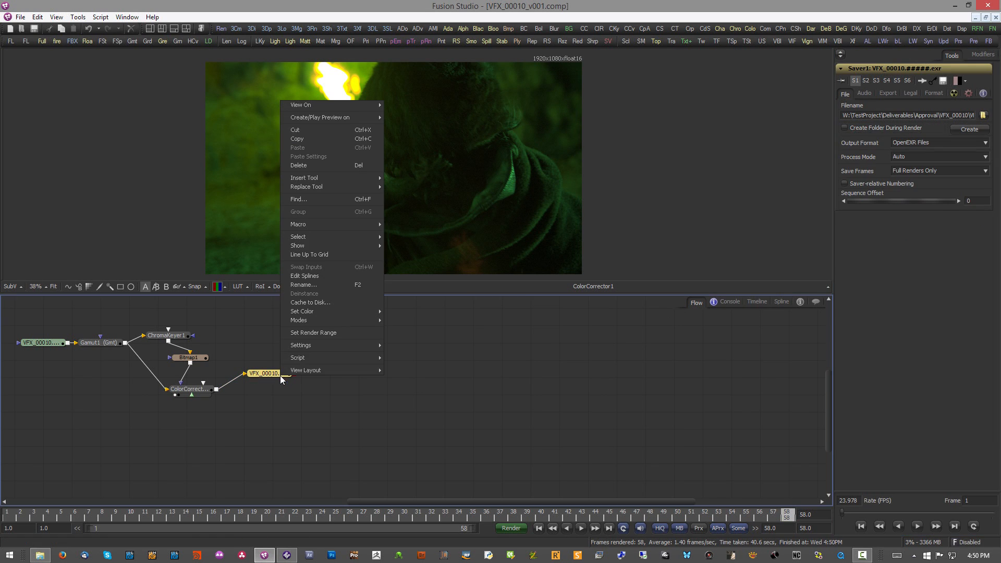
{"action": "mouse_move", "coordinate": [329, 359]}
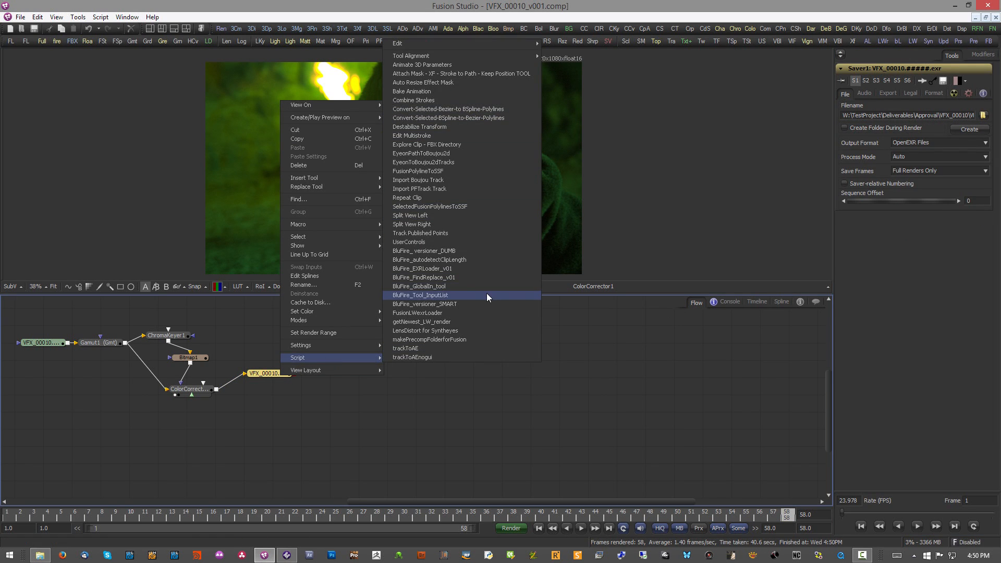
{"action": "left_click", "coordinate": [455, 304]}
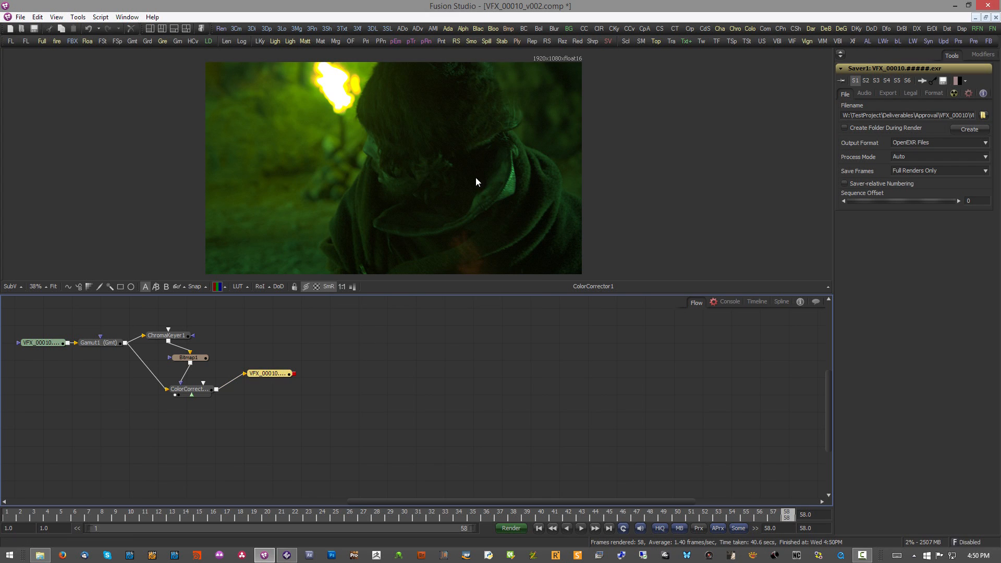
{"action": "left_click", "coordinate": [933, 115]}
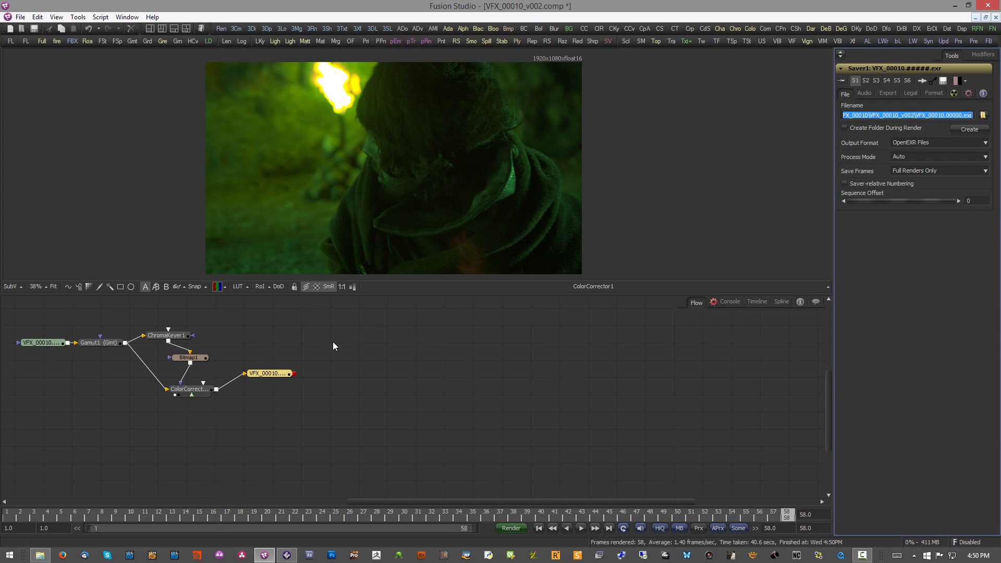
{"action": "left_click_drag", "start_coordinate": [267, 374], "coordinate": [263, 389]}
Step: Open NodeControl and submit VFX_00010_v002.comp as a Fusion render
{"action": "left_click", "coordinate": [797, 556]}
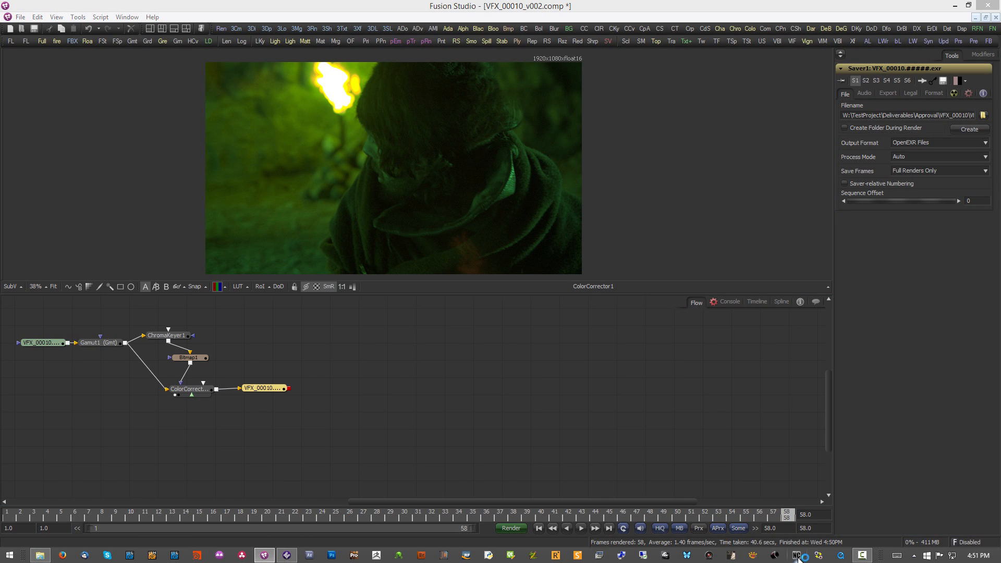
{"action": "left_click_drag", "start_coordinate": [456, 132], "coordinate": [586, 163]}
{"action": "left_click", "coordinate": [632, 441]}
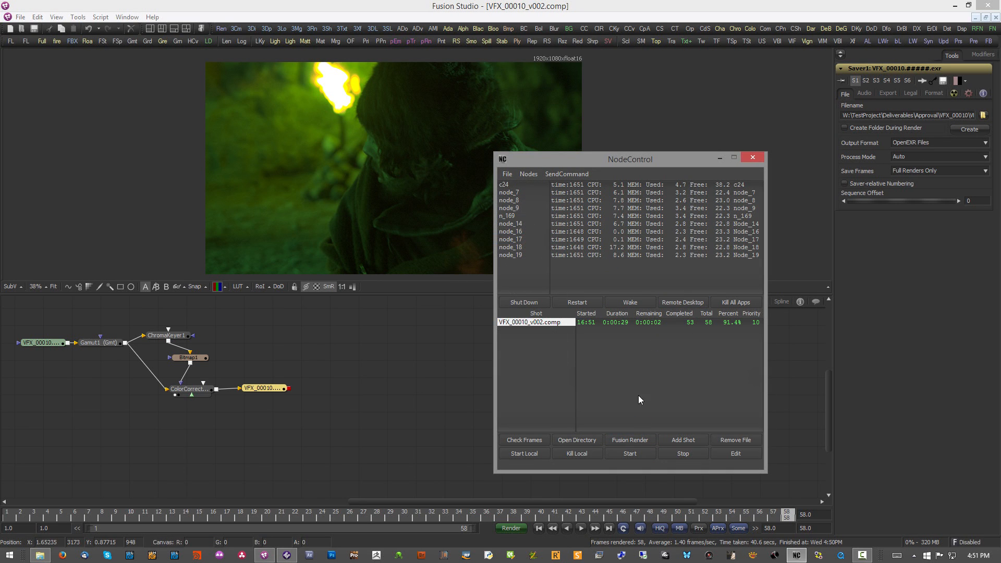
Step: Version up shot VFX_00010 in Generation to the green render and set its status to SHOW CLIENT
{"action": "left_click", "coordinate": [287, 555]}
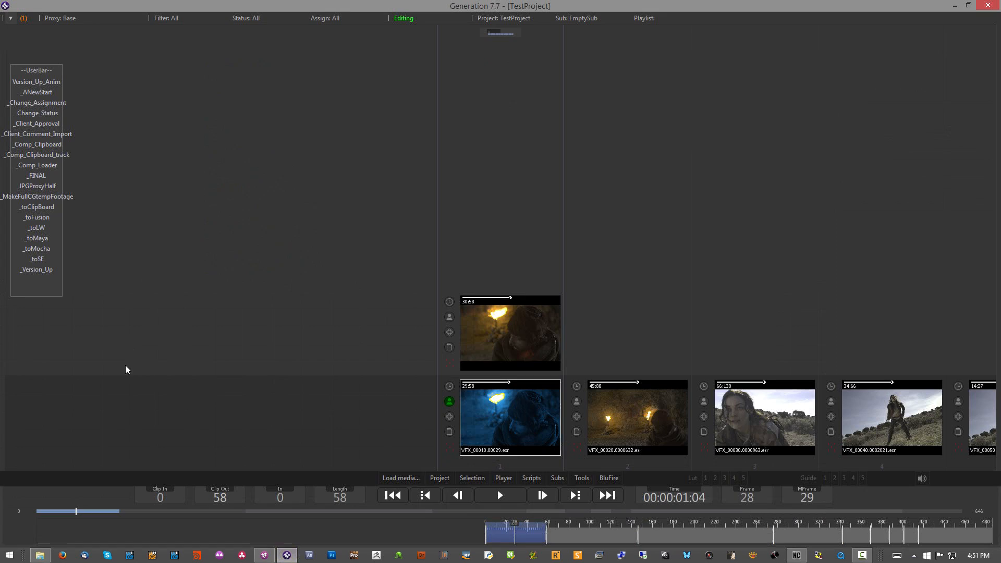
{"action": "left_click", "coordinate": [38, 271]}
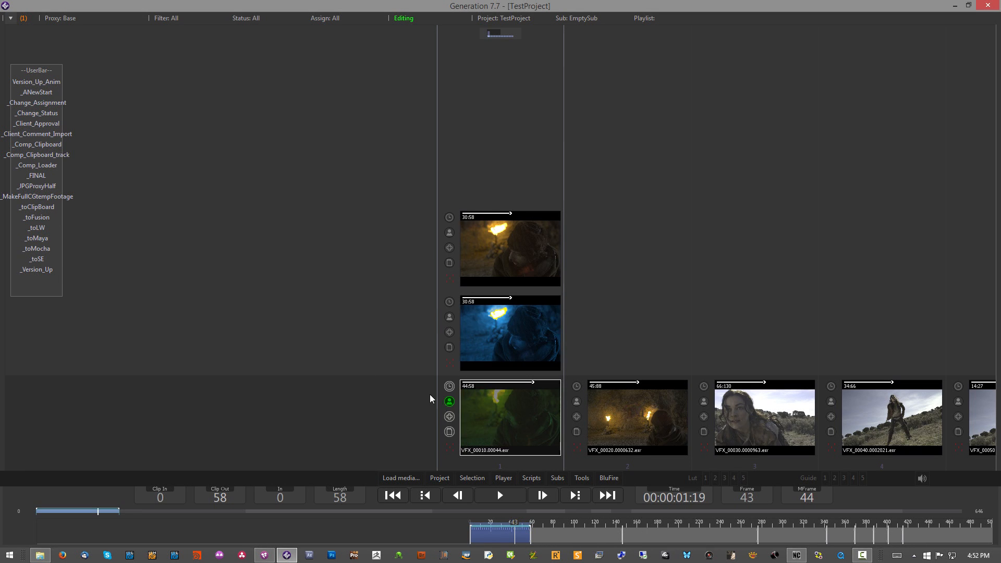
{"action": "left_click", "coordinate": [449, 386]}
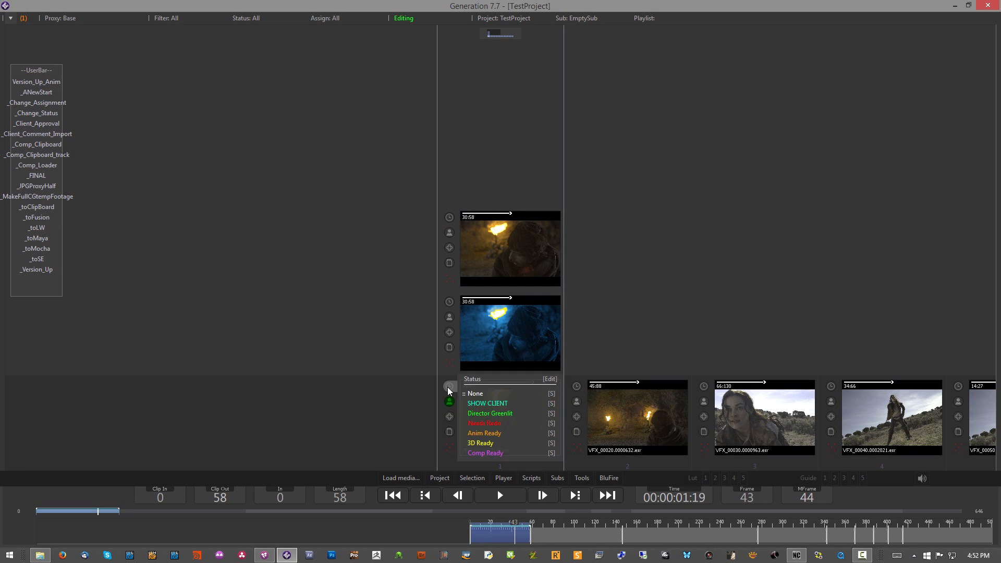
Step: Select shot VFX_00020, run _toSE on it and switch to SynthEyes with its footage loaded
{"action": "left_click_drag", "start_coordinate": [649, 306], "coordinate": [531, 350]}
{"action": "left_click", "coordinate": [531, 416]}
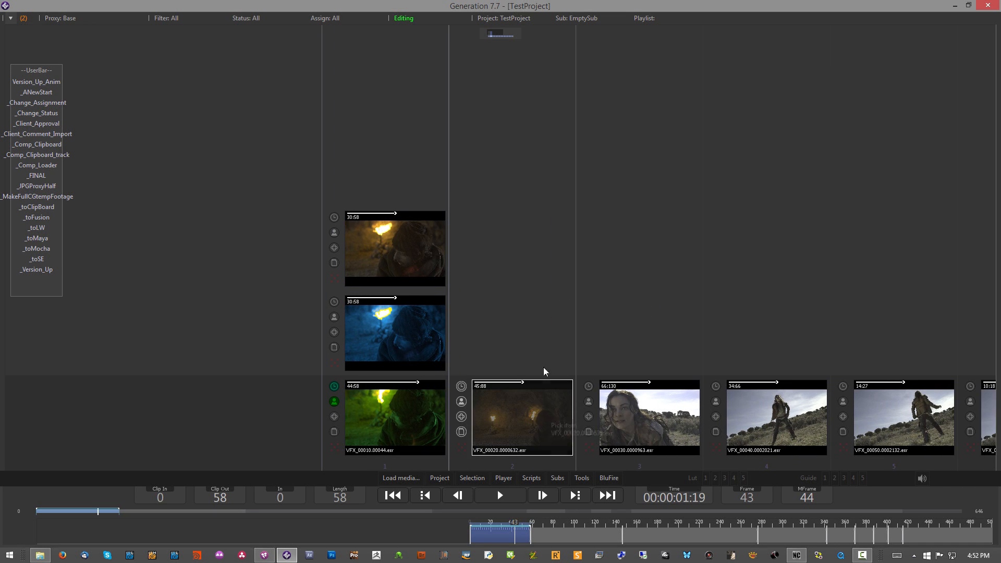
{"action": "left_click", "coordinate": [35, 259]}
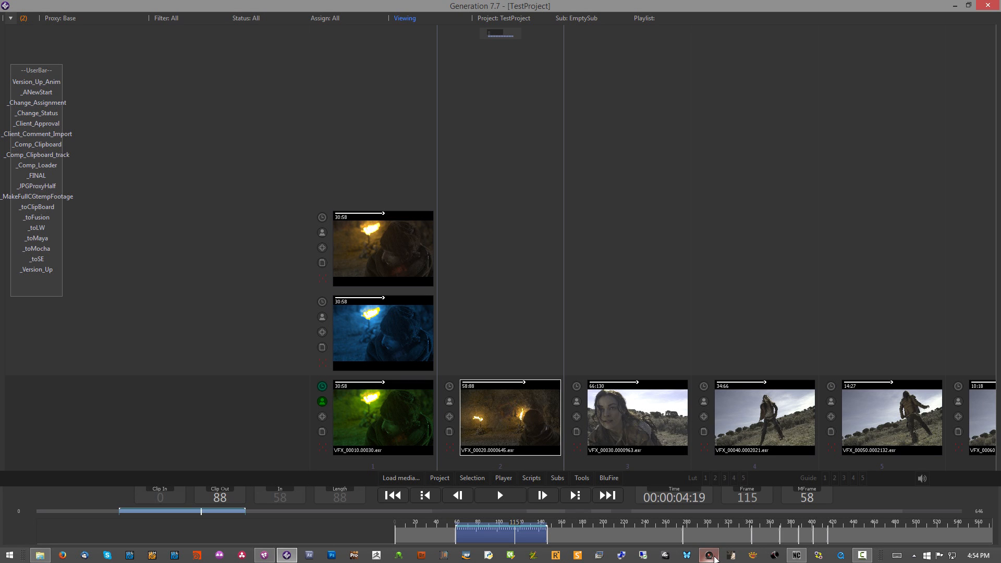
{"action": "mouse_move", "coordinate": [714, 558]}
{"action": "left_click", "coordinate": [708, 505]}
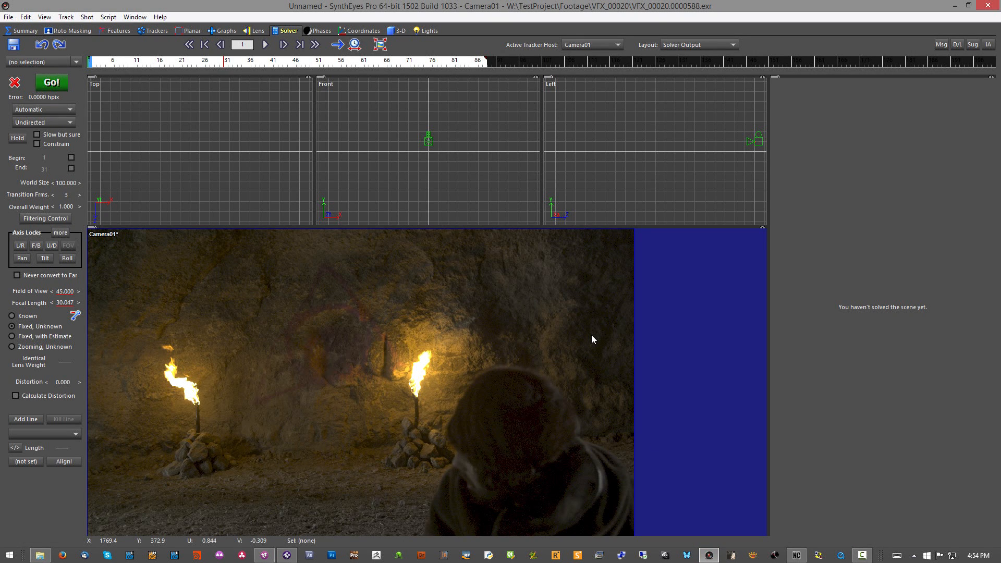
Step: Automatically track and solve the VFX_00020 footage for Camera01
{"action": "left_click", "coordinate": [69, 17]}
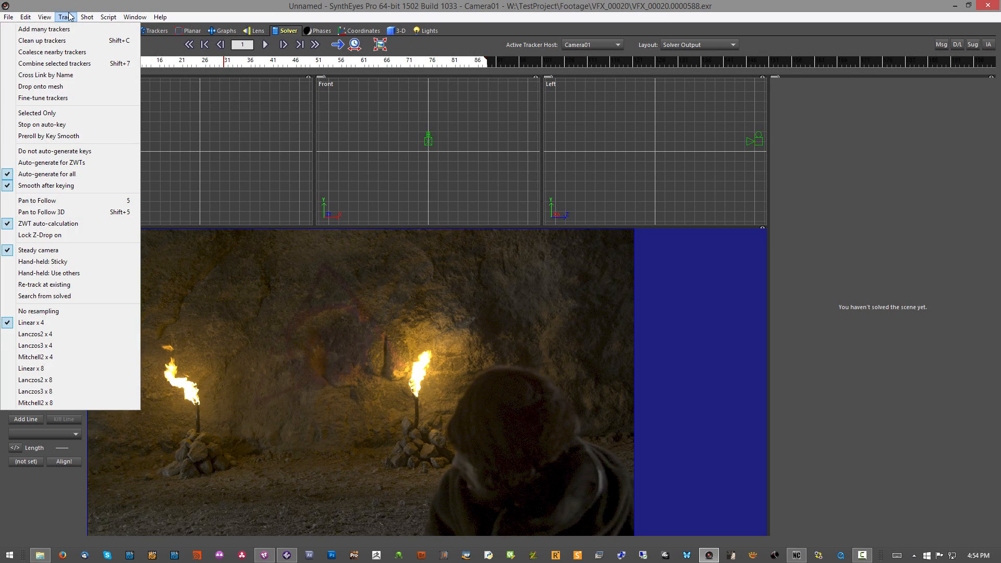
{"action": "mouse_move", "coordinate": [115, 21]}
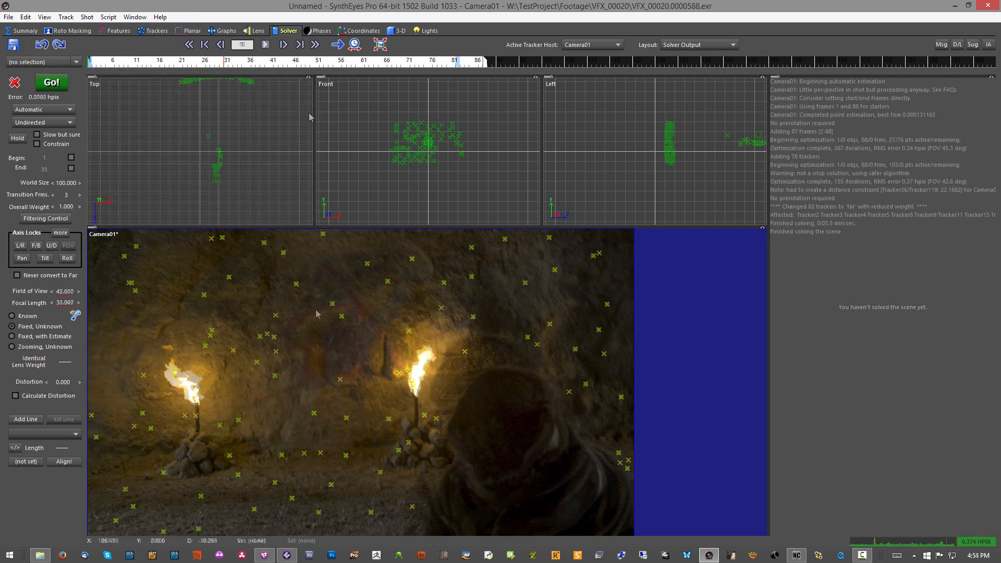
Step: Save the solved scene over W:\TestProject\Comps\preComp\VFX_00020\tracking\VFX_00020.sni and run the ExportFusion script
{"action": "left_click", "coordinate": [13, 44]}
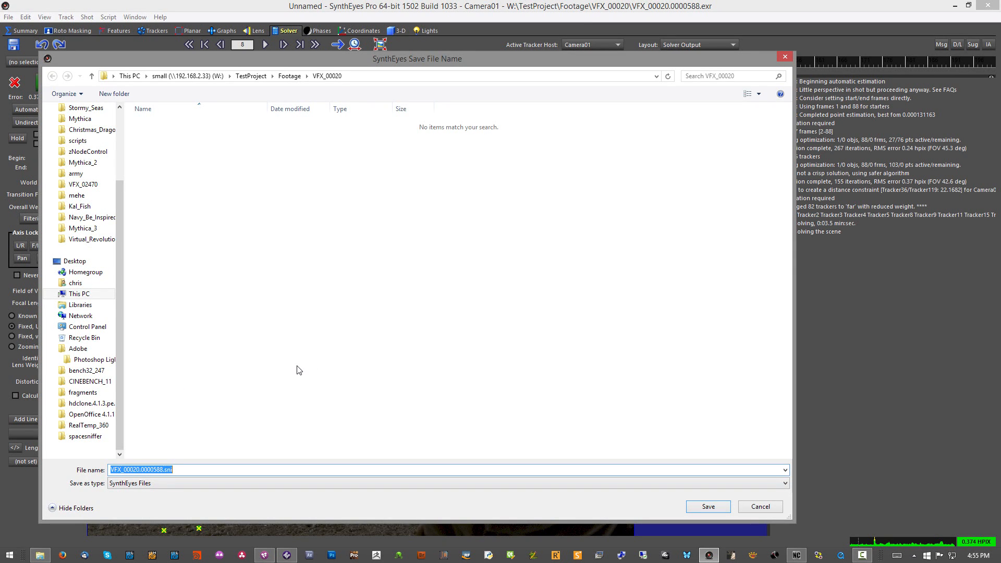
{"action": "type", "text": "W:\\TestProject\\Comps\\preComp\\VFX_00020\\tracking\\VFX_00020.sni"}
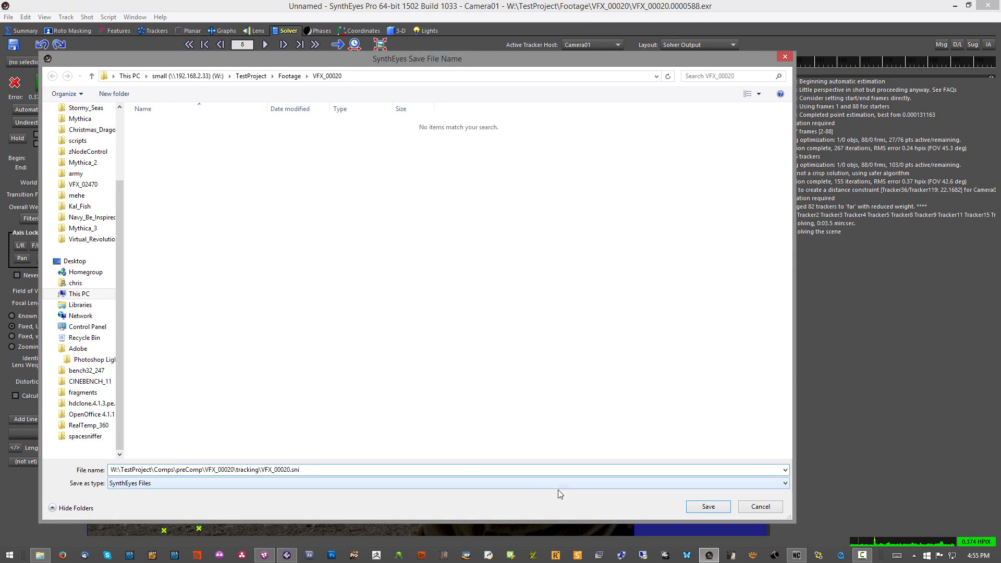
{"action": "left_click", "coordinate": [689, 507]}
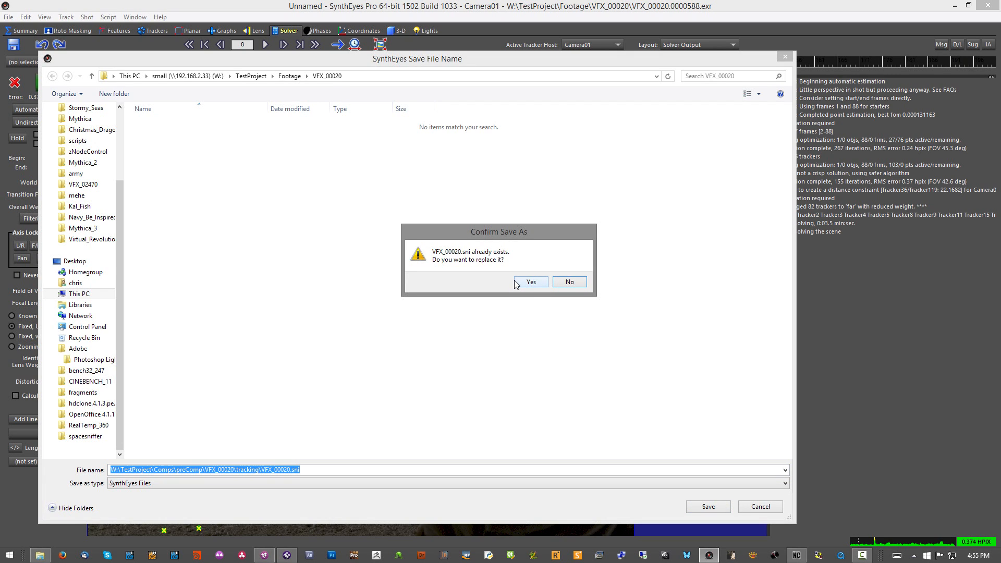
{"action": "left_click", "coordinate": [529, 282]}
{"action": "left_click", "coordinate": [108, 17]}
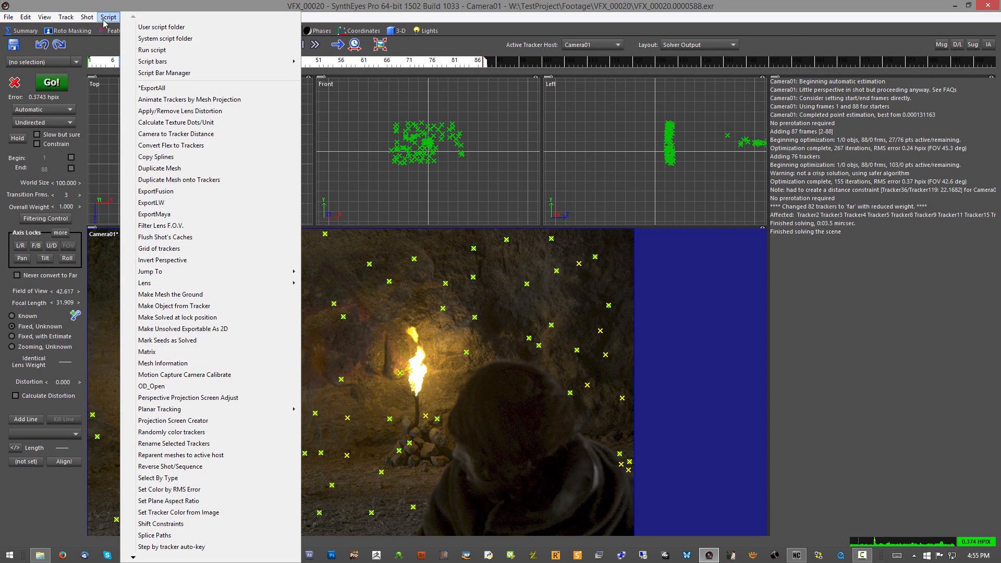
{"action": "left_click", "coordinate": [156, 191]}
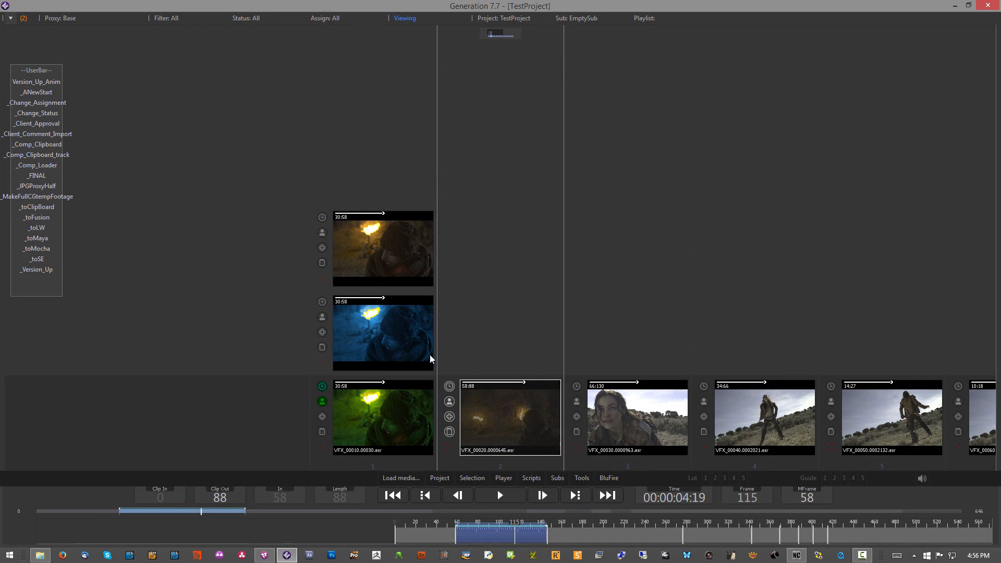
Step: Run _Comp_Loader in Generation on shot VFX_00020 to load its comp in Fusion, and display the saver's output in the viewer
{"action": "left_click", "coordinate": [35, 166]}
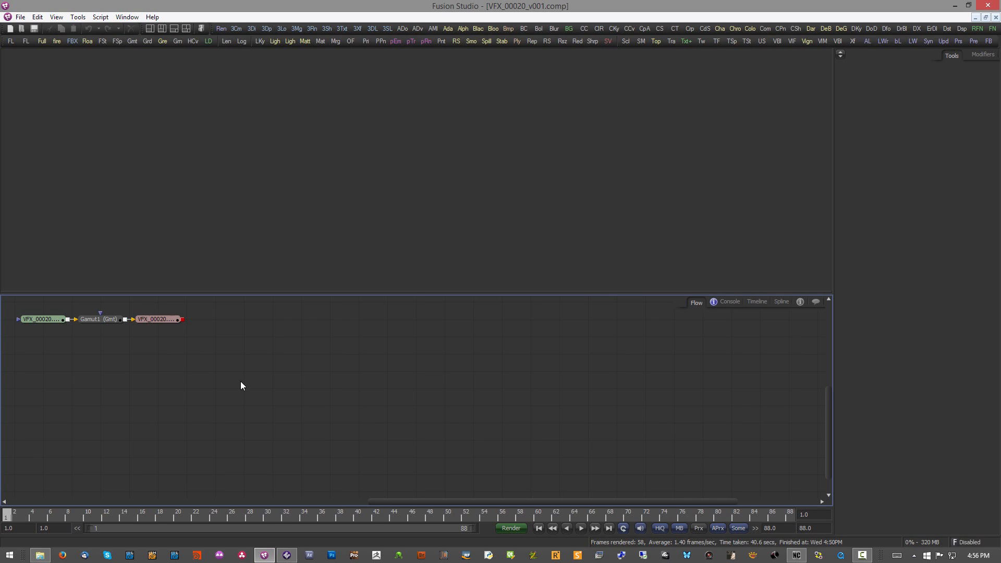
{"action": "left_click_drag", "start_coordinate": [158, 320], "coordinate": [263, 198]}
{"action": "left_click_drag", "start_coordinate": [516, 186], "coordinate": [324, 186]}
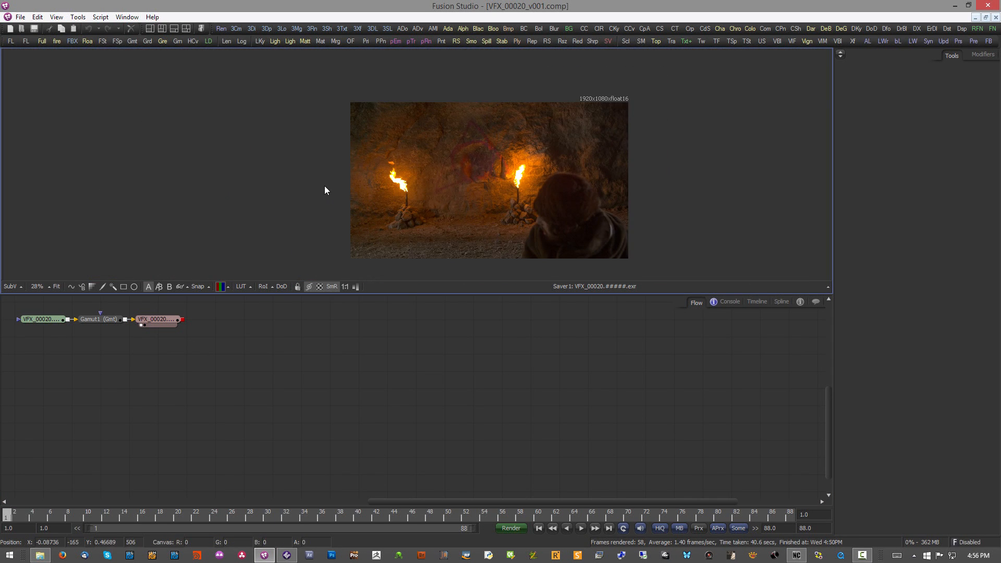
Step: Run _Comp_Clipboard_track in Generation for shot VFX_00020 and paste the tracked camera nodes into the Fusion comp
{"action": "left_click", "coordinate": [287, 555]}
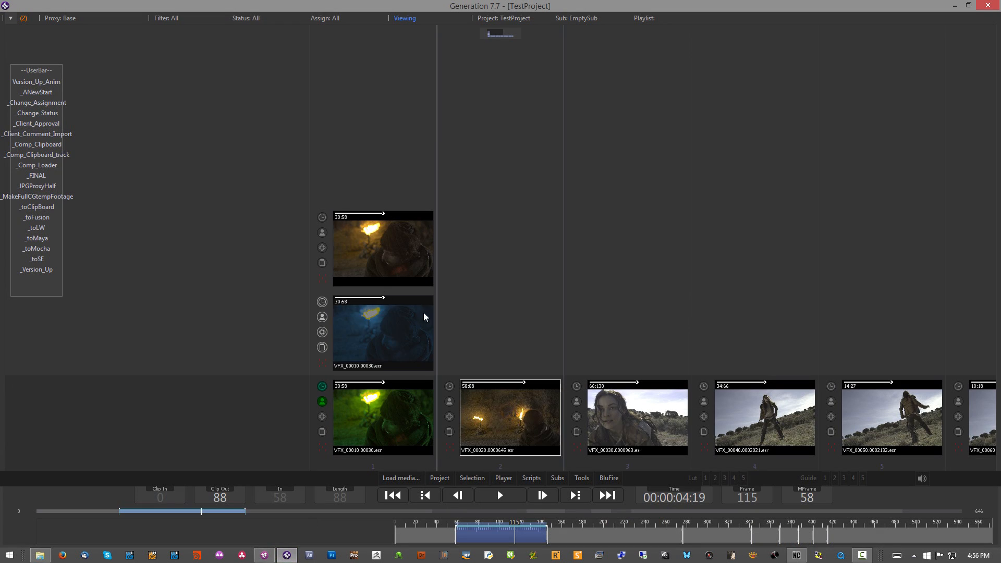
{"action": "left_click", "coordinate": [31, 156]}
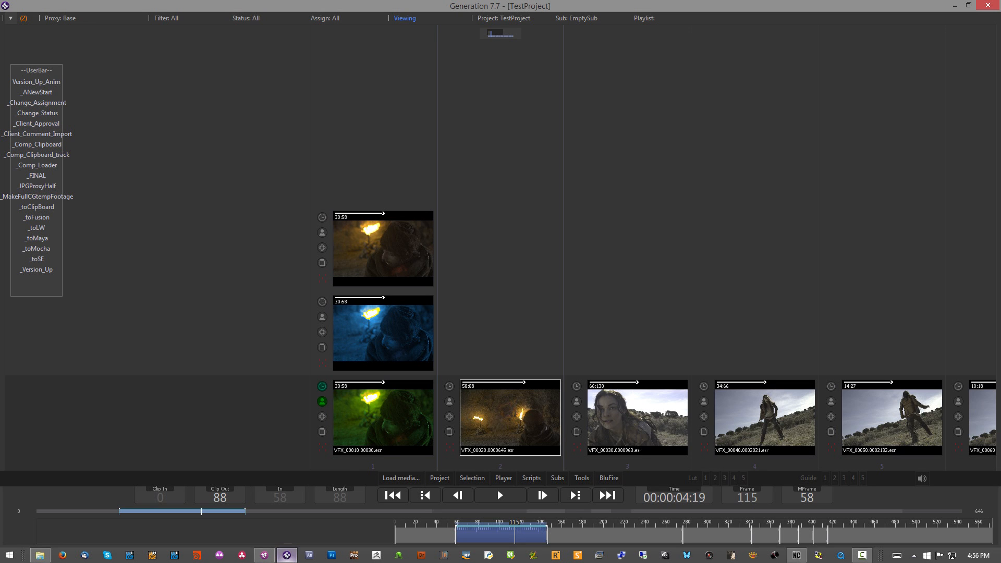
{"action": "mouse_move", "coordinate": [287, 554]}
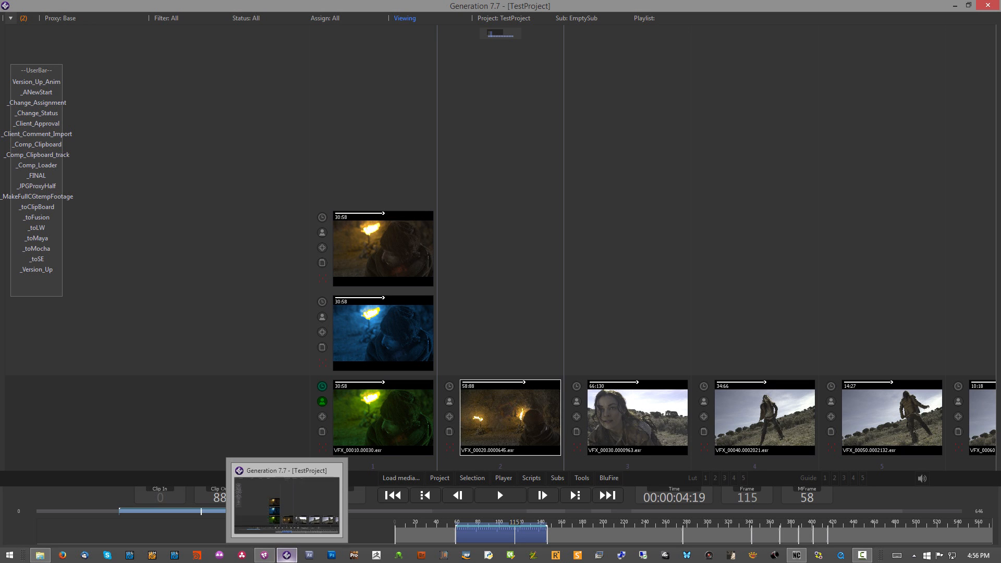
{"action": "left_click", "coordinate": [264, 554]}
{"action": "key", "text": "ctrl+v"}
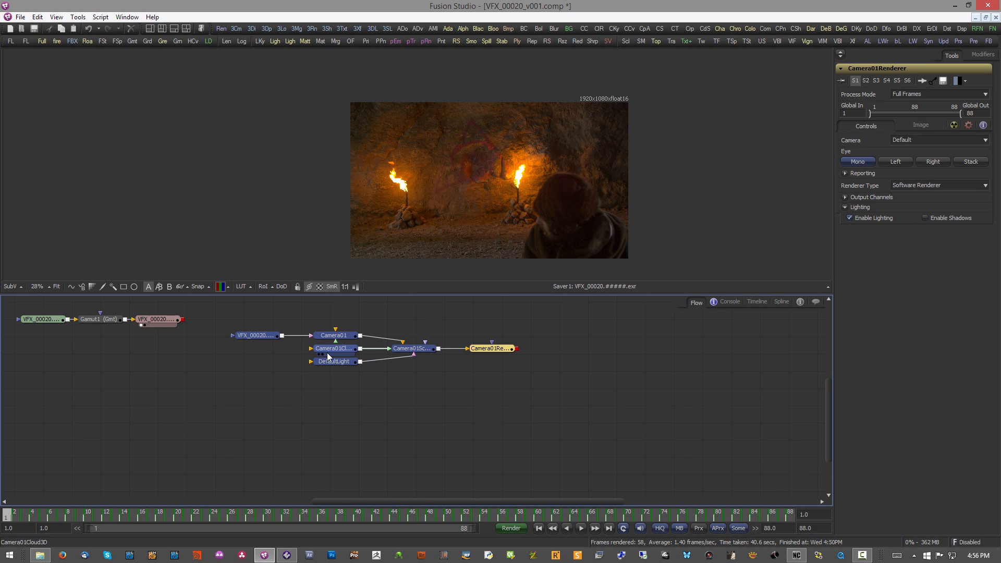
Step: View the Camera01Renderer output and the Camera01Scene in 3D perspective, and play back the camera track
{"action": "left_click_drag", "start_coordinate": [492, 348], "coordinate": [513, 183]}
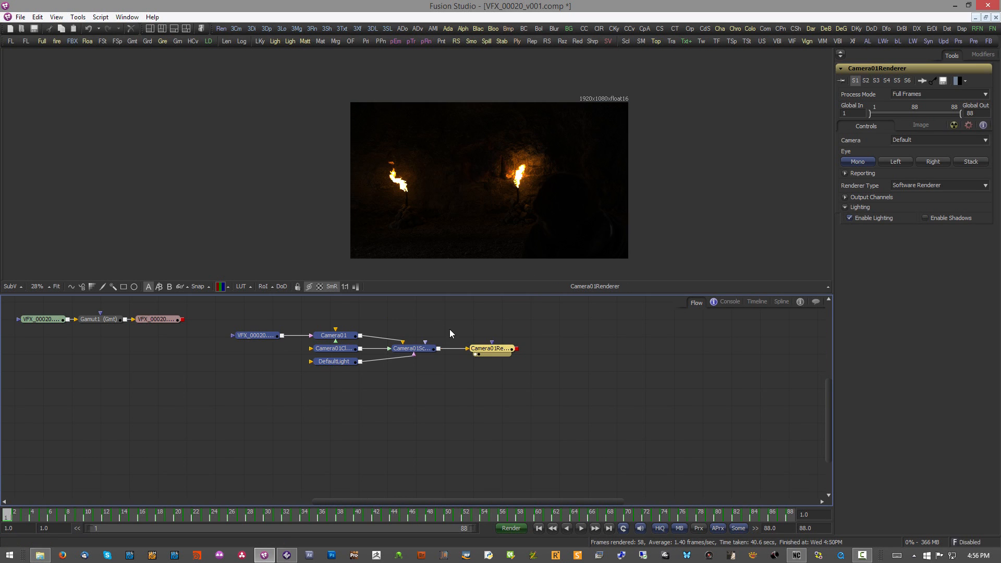
{"action": "left_click_drag", "start_coordinate": [431, 350], "coordinate": [465, 188]}
{"action": "left_click_drag", "start_coordinate": [552, 187], "coordinate": [0, 179]}
{"action": "left_click_drag", "start_coordinate": [478, 169], "coordinate": [513, 197]}
{"action": "key", "text": "space"}
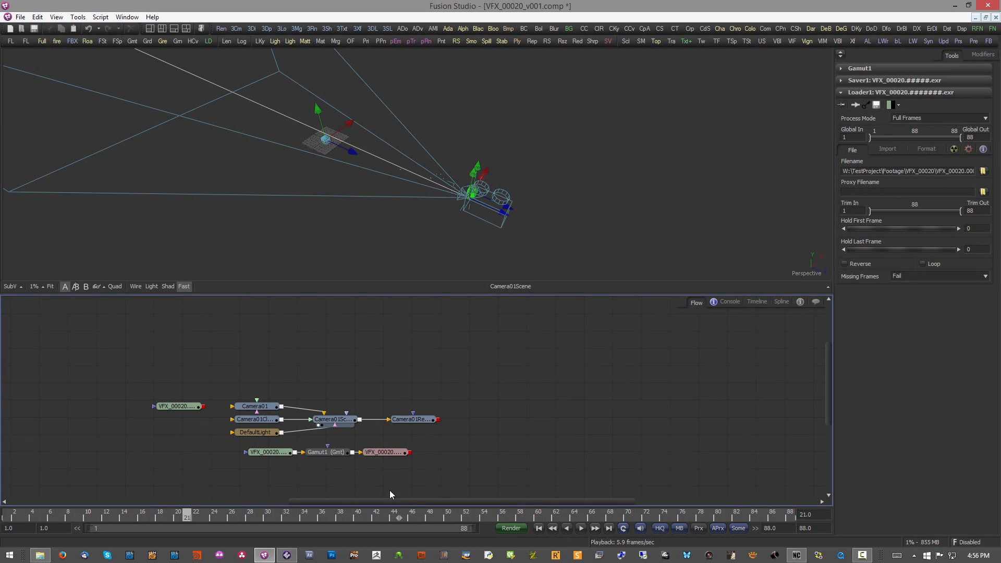
Step: Switch to Generation, play back shot VFX_00040, and return to the shot overview
{"action": "left_click", "coordinate": [287, 554]}
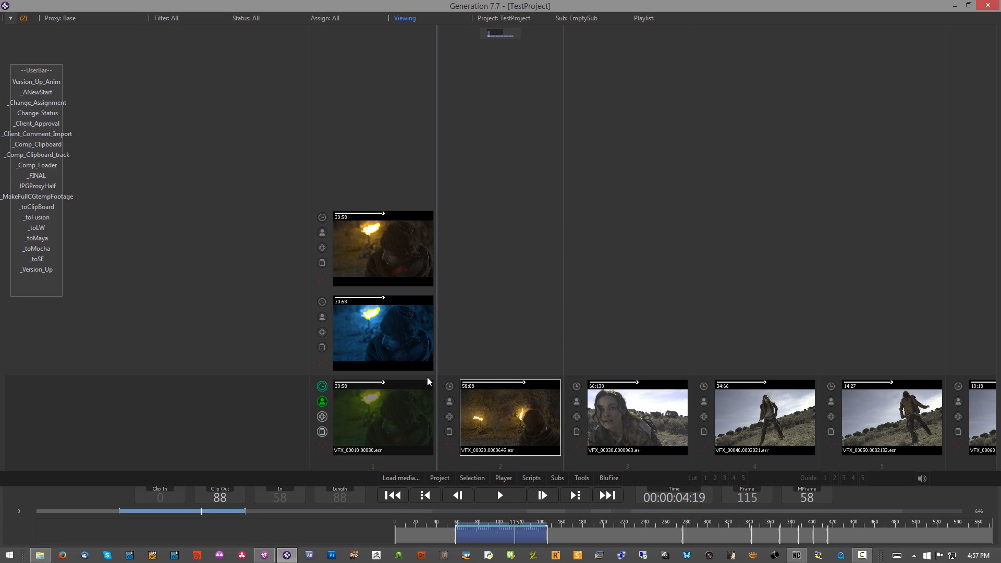
{"action": "scroll", "coordinate": [484, 338], "scroll_direction": "down", "scroll_amount": 5}
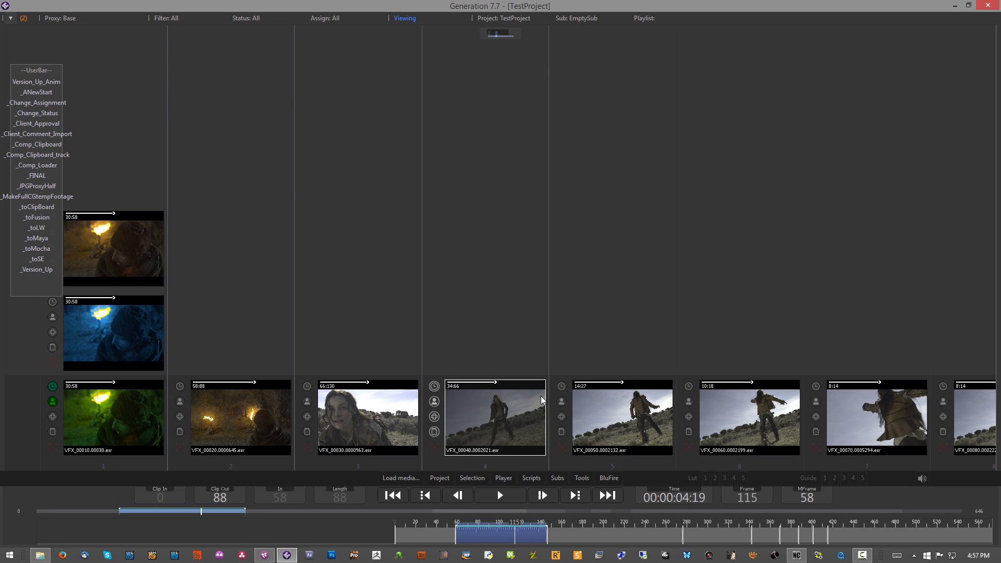
{"action": "double_click", "coordinate": [503, 412]}
{"action": "key", "text": "space"}
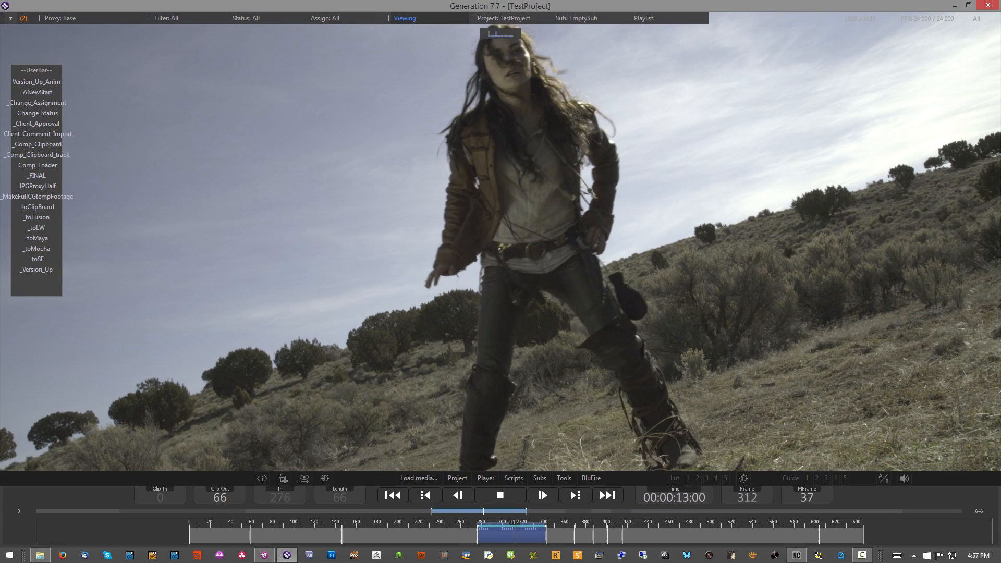
{"action": "key", "text": "space"}
{"action": "double_click", "coordinate": [525, 314]}
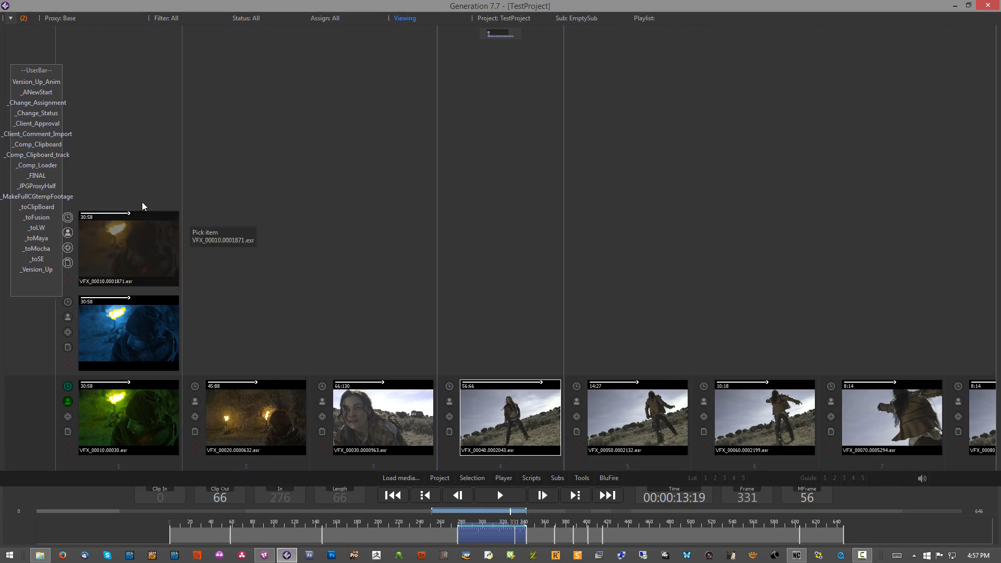
Step: Run _toLW on shot VFX_00040 and accept changing LightWave's content directory to W:\TestProject\LW
{"action": "left_click", "coordinate": [34, 229]}
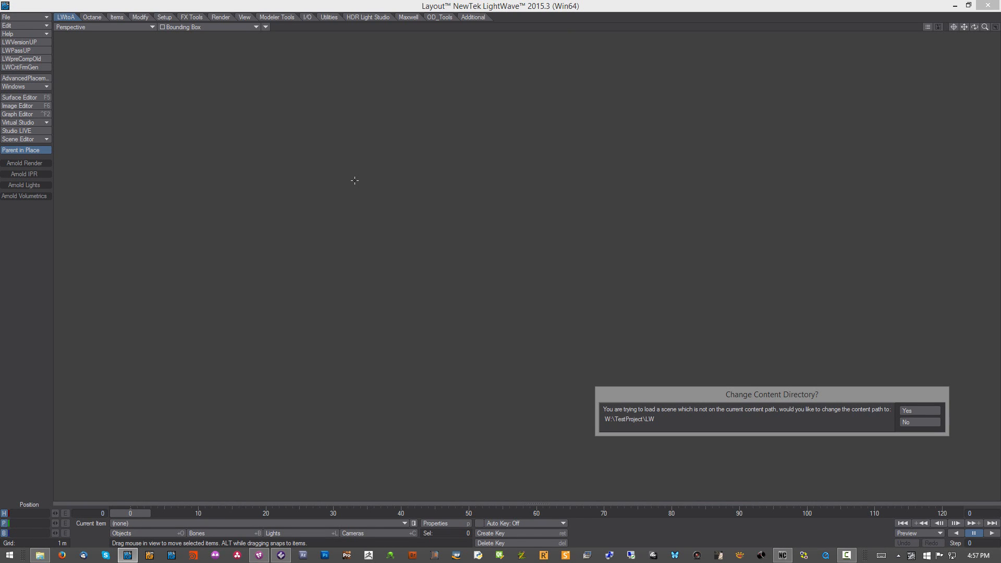
{"action": "left_click", "coordinate": [904, 411]}
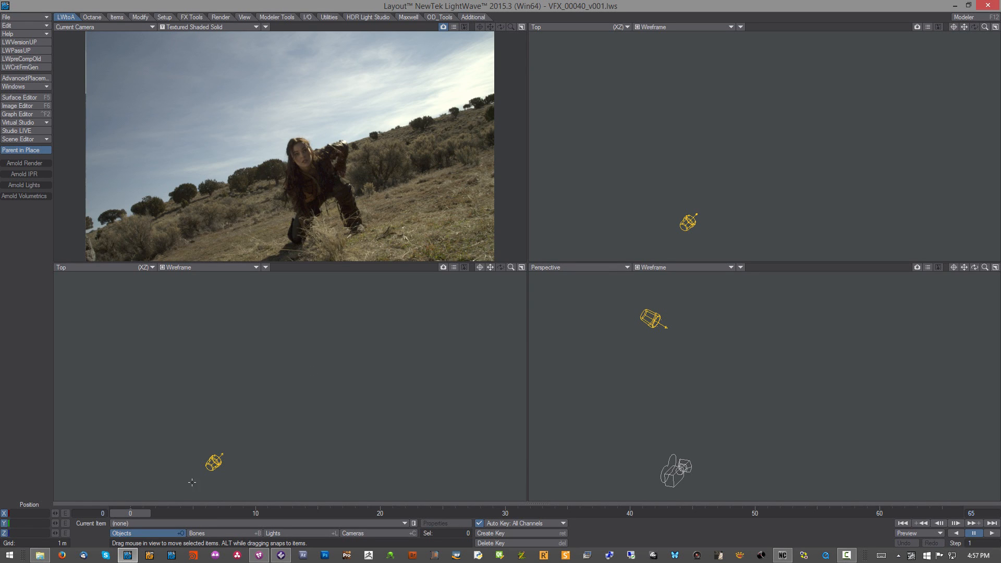
{"action": "mouse_move", "coordinate": [130, 514]}
{"action": "left_mouse_down"}
{"action": "mouse_move", "coordinate": [941, 514]}
{"action": "mouse_move", "coordinate": [130, 513]}
{"action": "left_mouse_up"}
Step: Examine the scene's RGB output file and type in the Render Globals output settings
{"action": "left_click", "coordinate": [221, 17]}
{"action": "left_click", "coordinate": [21, 170]}
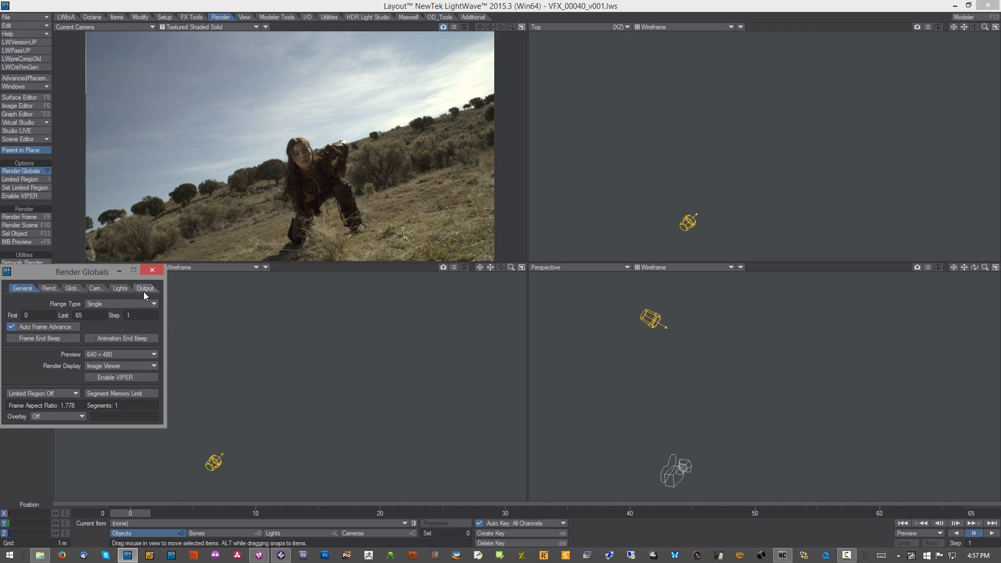
{"action": "left_click", "coordinate": [144, 289]}
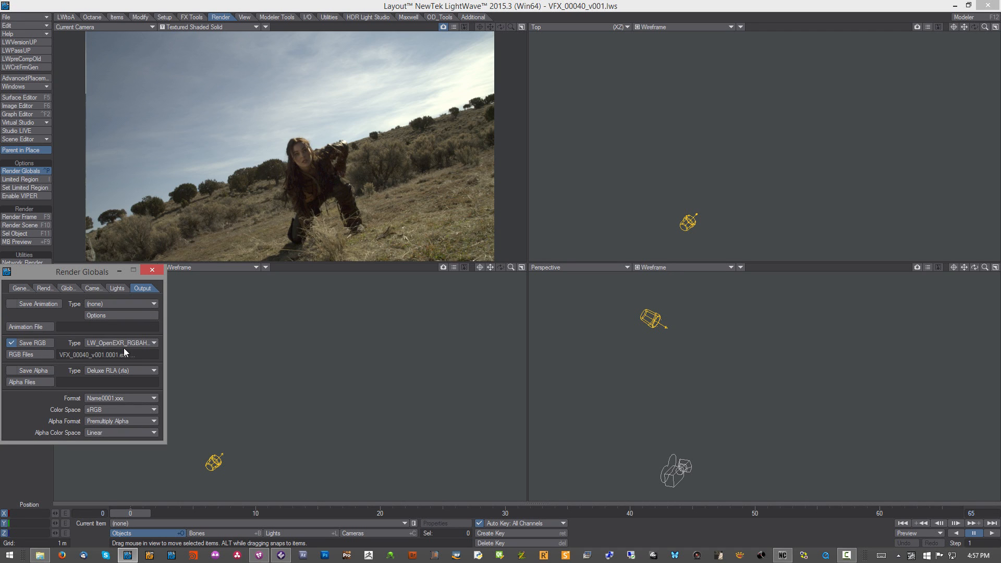
{"action": "left_click_drag", "start_coordinate": [69, 276], "coordinate": [418, 227]}
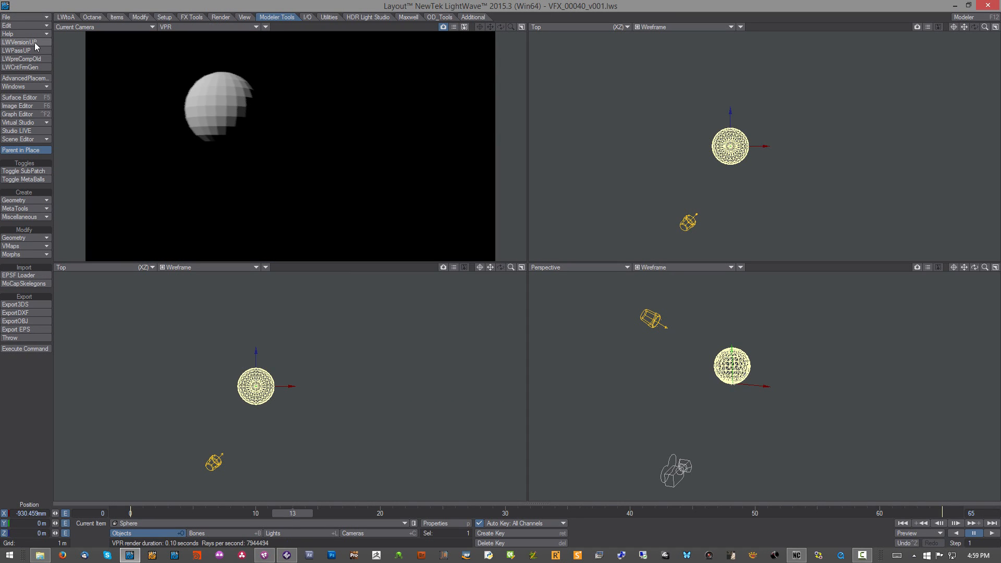
Step: Version up the LightWave scene to VFX_00040_v002.lws with LWVersionUP and switch to NodeControl
{"action": "left_click", "coordinate": [35, 43]}
{"action": "left_click", "coordinate": [795, 555]}
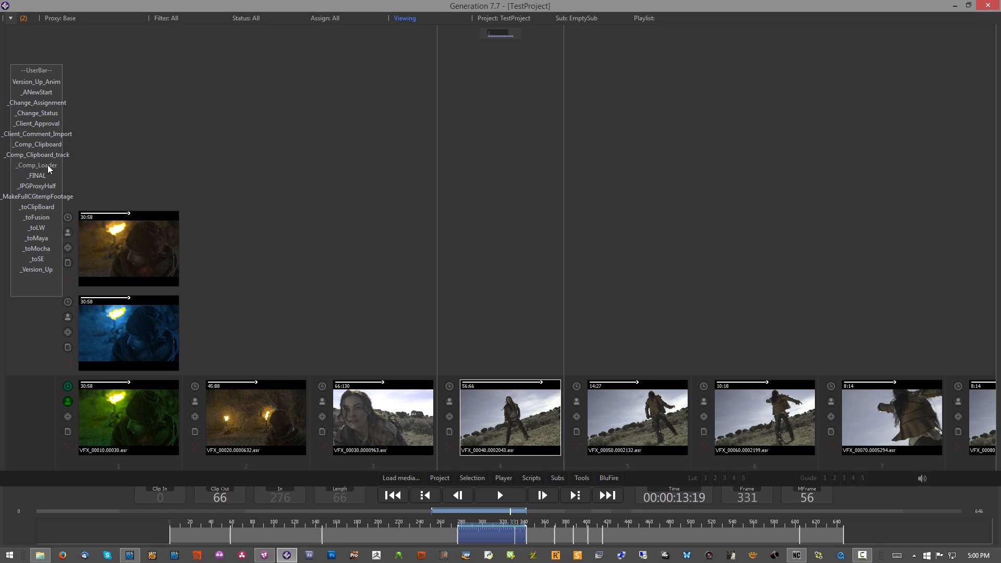
Step: Load the VFX_00040 comp in Fusion with _Comp_Loader, bring in the LightWave render with getNewest_LW_render, and display it in the viewer
{"action": "left_click", "coordinate": [48, 165]}
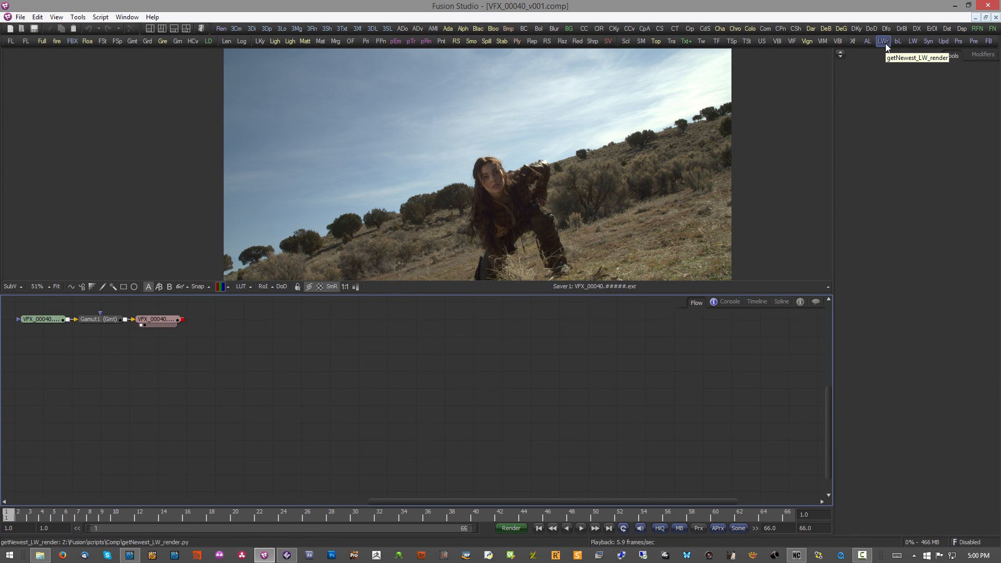
{"action": "left_click", "coordinate": [884, 43]}
{"action": "left_click_drag", "start_coordinate": [59, 316], "coordinate": [330, 157]}
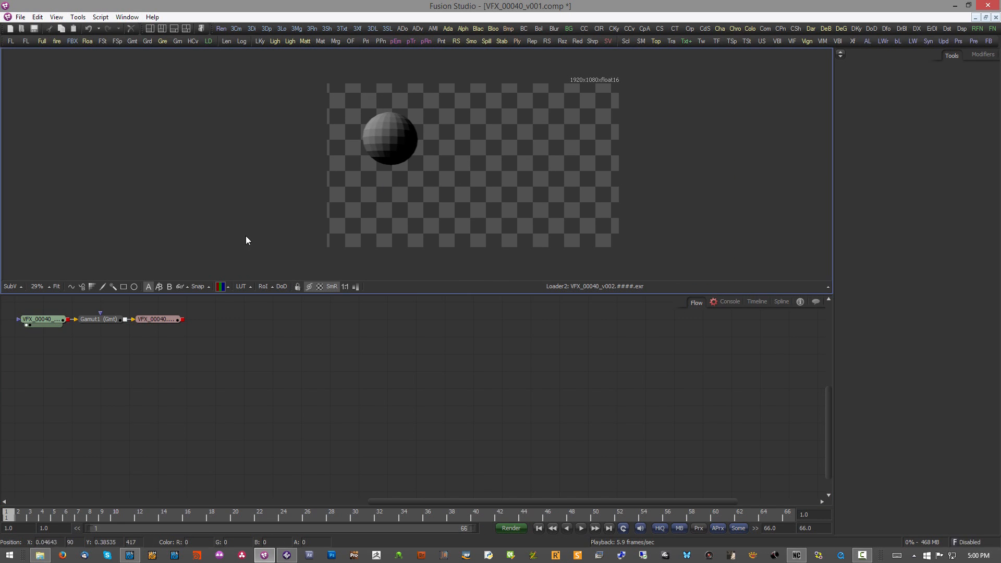
{"action": "left_click_drag", "start_coordinate": [53, 322], "coordinate": [417, 178]}
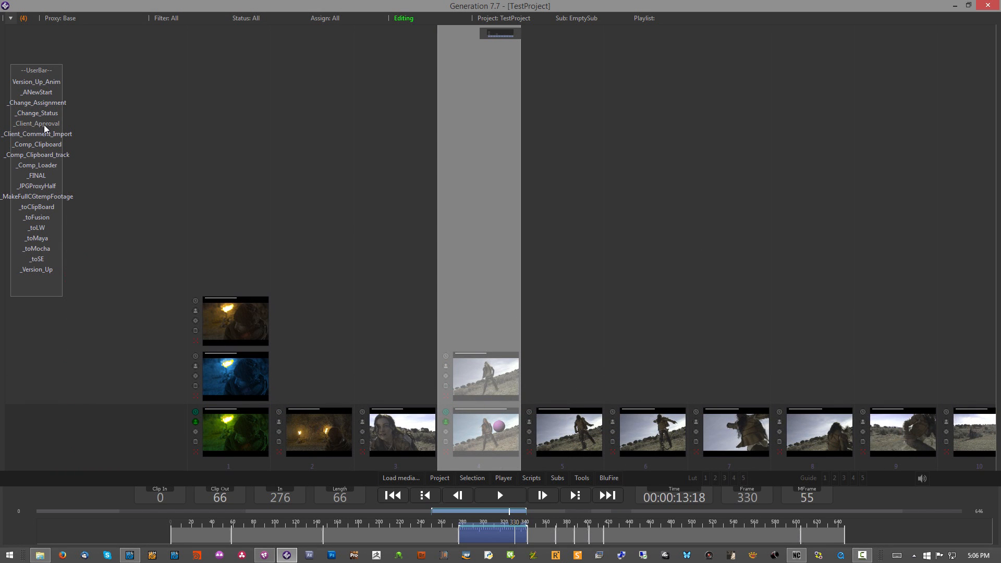
Step: Run _Client_Approval in Generation, acknowledge its completion, and open the client review page in the browser
{"action": "left_click", "coordinate": [44, 124]}
{"action": "left_click", "coordinate": [571, 320]}
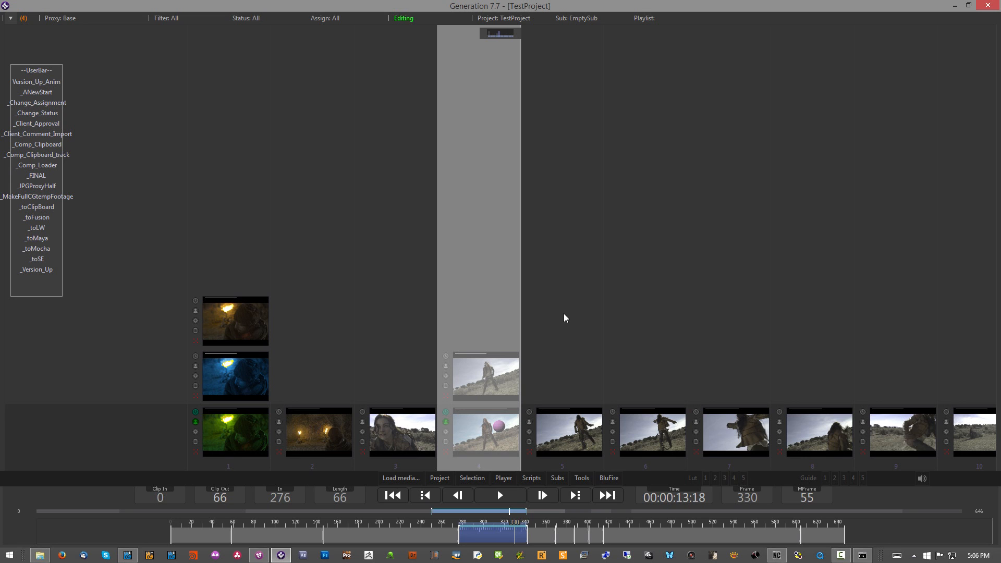
{"action": "left_click", "coordinate": [259, 556]}
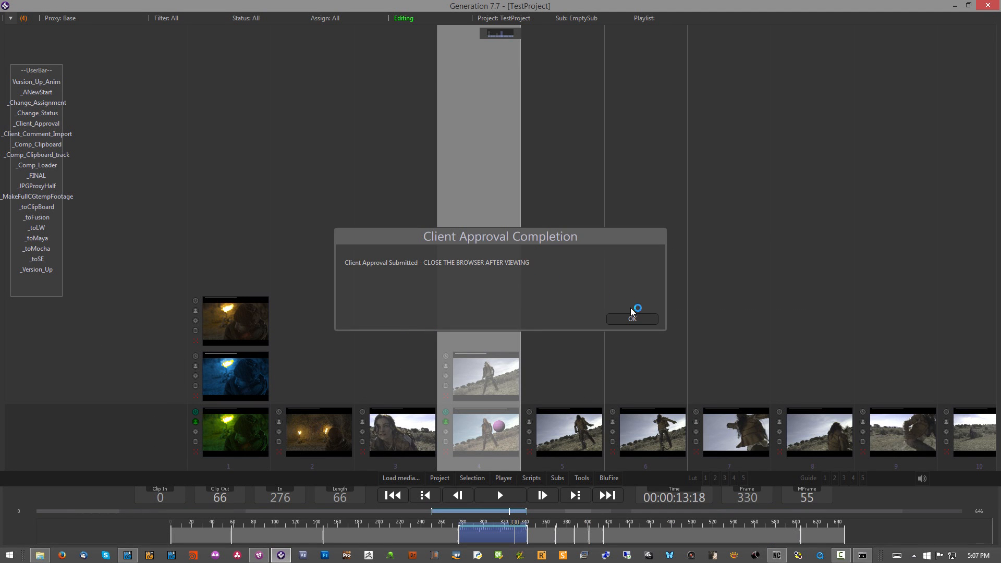
{"action": "left_click", "coordinate": [633, 318]}
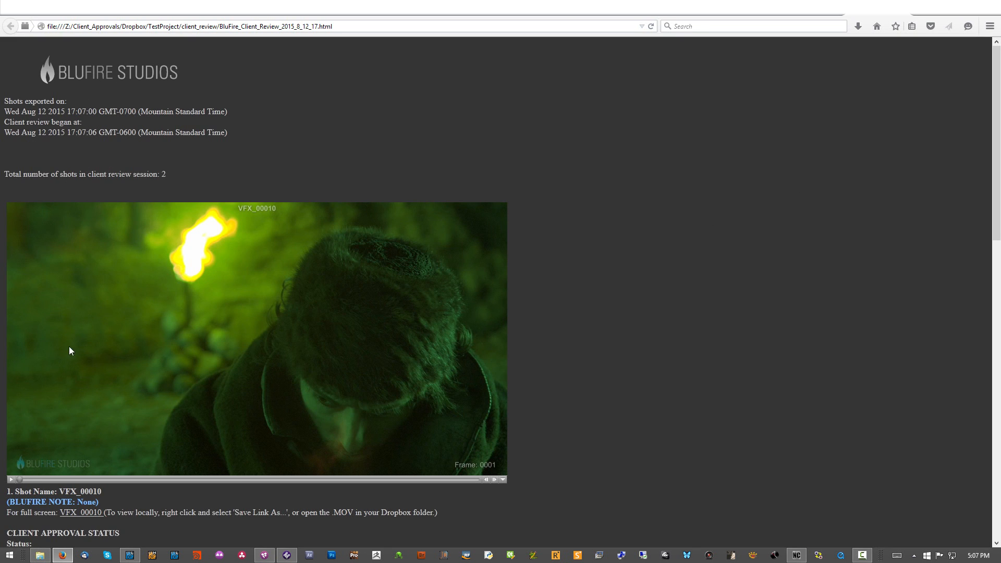
Step: Play the VFX_00010 and VFX_00040 clips on the client review page and examine their approval status, comment and signature fields
{"action": "left_click", "coordinate": [11, 479]}
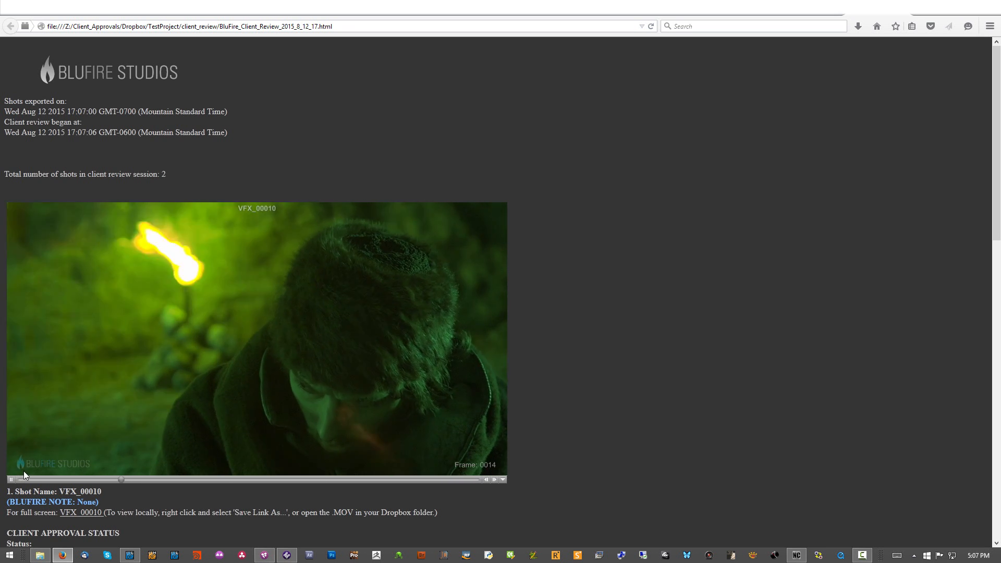
{"action": "left_click", "coordinate": [11, 480]}
{"action": "scroll", "coordinate": [187, 277], "scroll_direction": "down", "scroll_amount": 6}
{"action": "scroll", "coordinate": [163, 279], "scroll_direction": "up", "scroll_amount": 2}
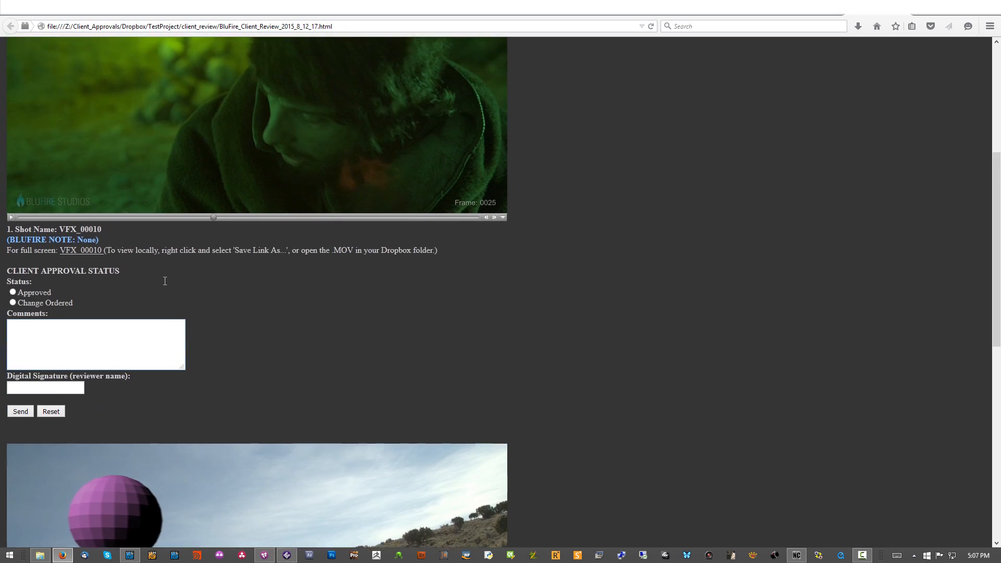
{"action": "scroll", "coordinate": [164, 277], "scroll_direction": "down", "scroll_amount": 7}
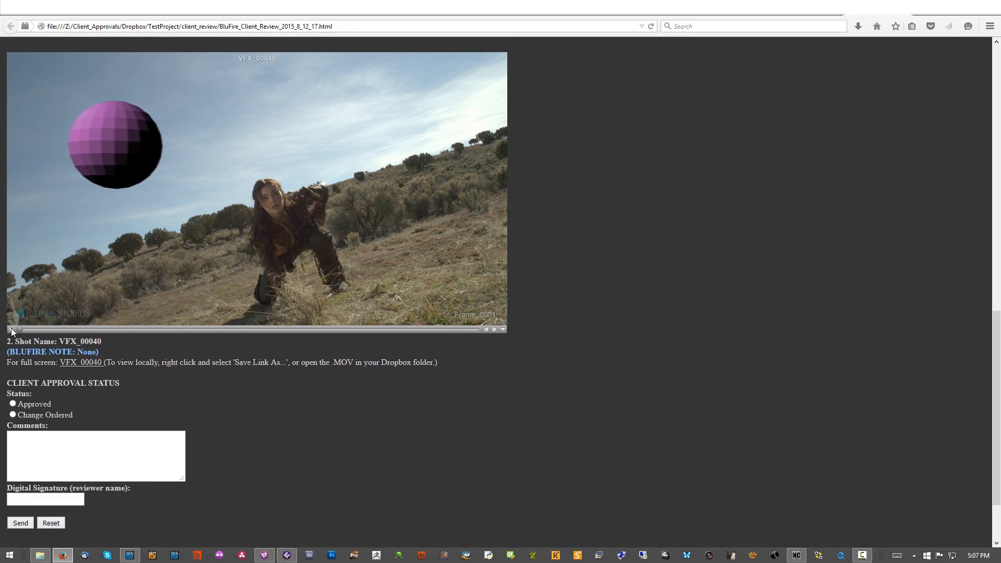
{"action": "left_click", "coordinate": [11, 328]}
{"action": "scroll", "coordinate": [74, 261], "scroll_direction": "up", "scroll_amount": 1}
{"action": "scroll", "coordinate": [74, 262], "scroll_direction": "up", "scroll_amount": 10}
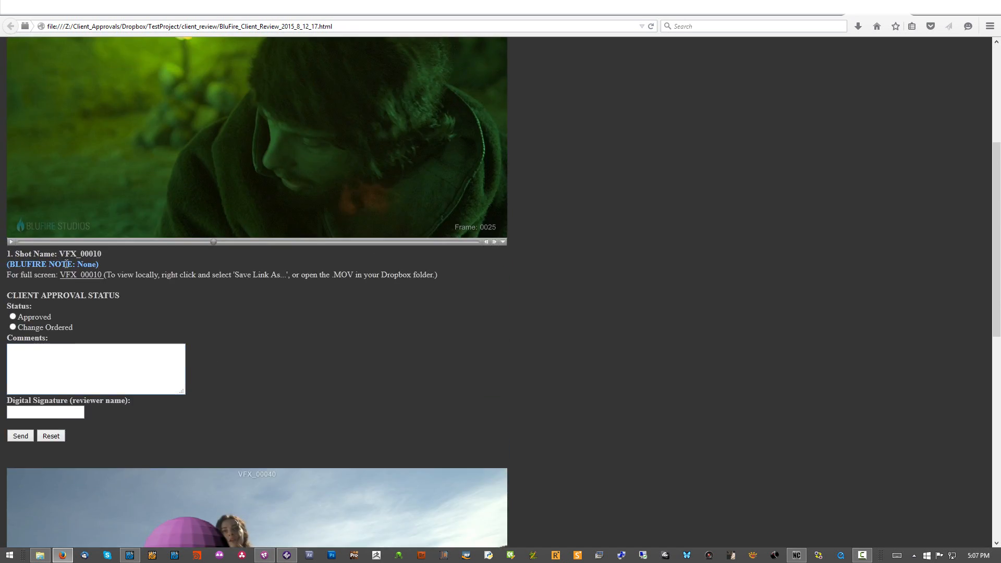
{"action": "scroll", "coordinate": [60, 431], "scroll_direction": "down", "scroll_amount": 3}
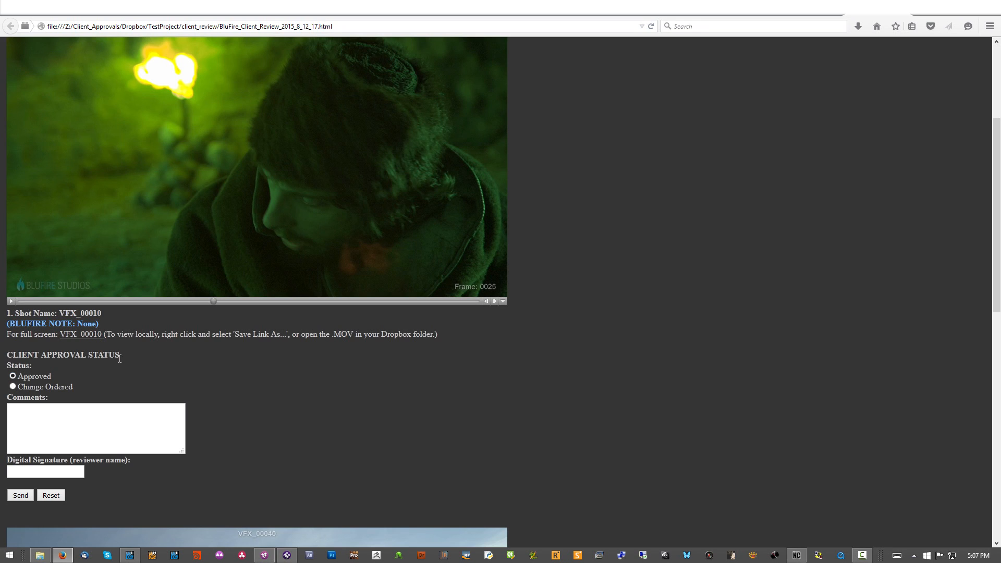
Step: Sign the VFX_00010 approval with the reviewer's name and send it
{"action": "left_click", "coordinate": [46, 473]}
{"action": "type", "text": "chris"}
{"action": "left_click", "coordinate": [29, 496]}
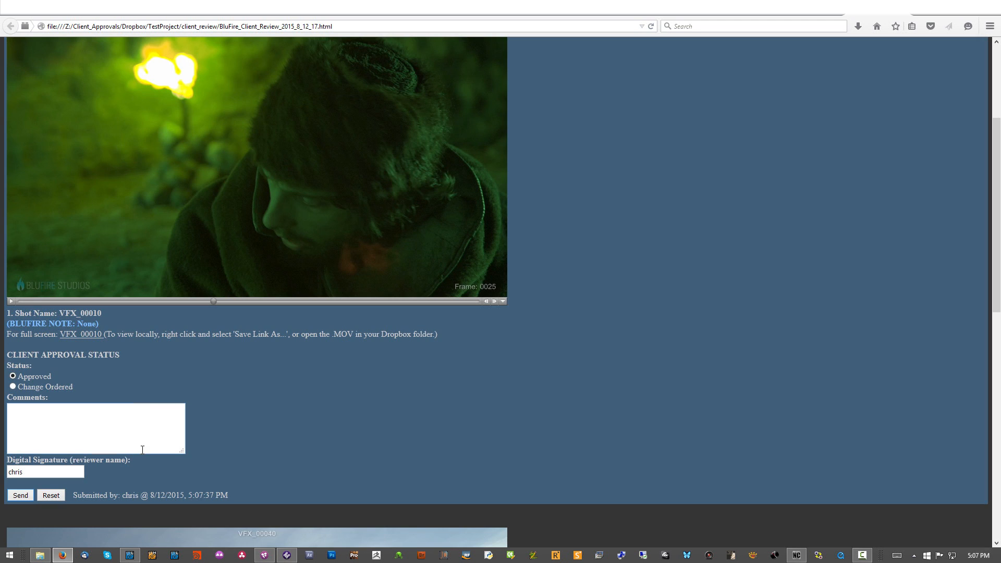
Step: Submit VFX_00040 as Change Ordered with the comment "red ball please" and the reviewer's name as signature, and send the notification email
{"action": "scroll", "coordinate": [205, 426], "scroll_direction": "down", "scroll_amount": 3}
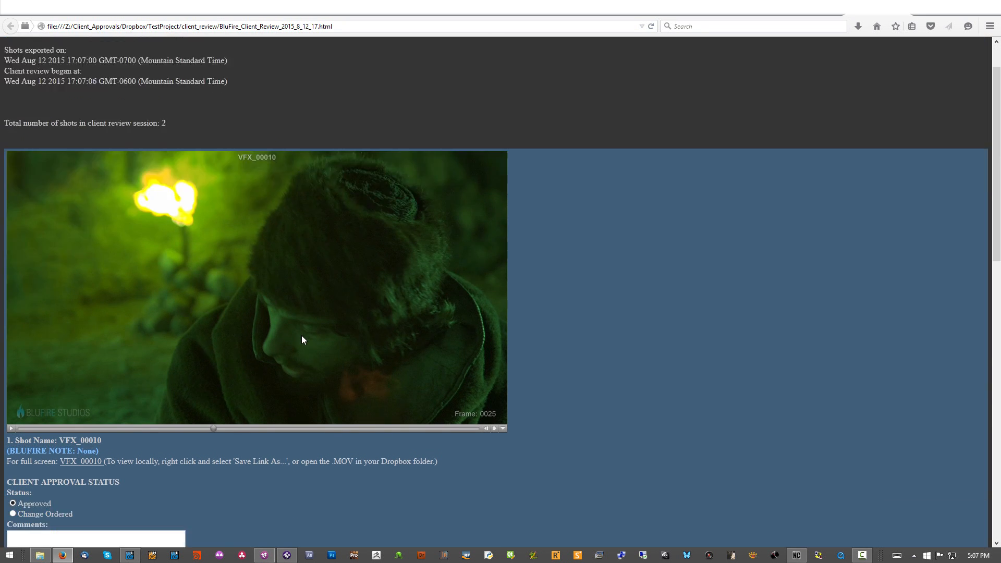
{"action": "scroll", "coordinate": [214, 355], "scroll_direction": "down", "scroll_amount": 6}
{"action": "scroll", "coordinate": [216, 360], "scroll_direction": "down", "scroll_amount": 5}
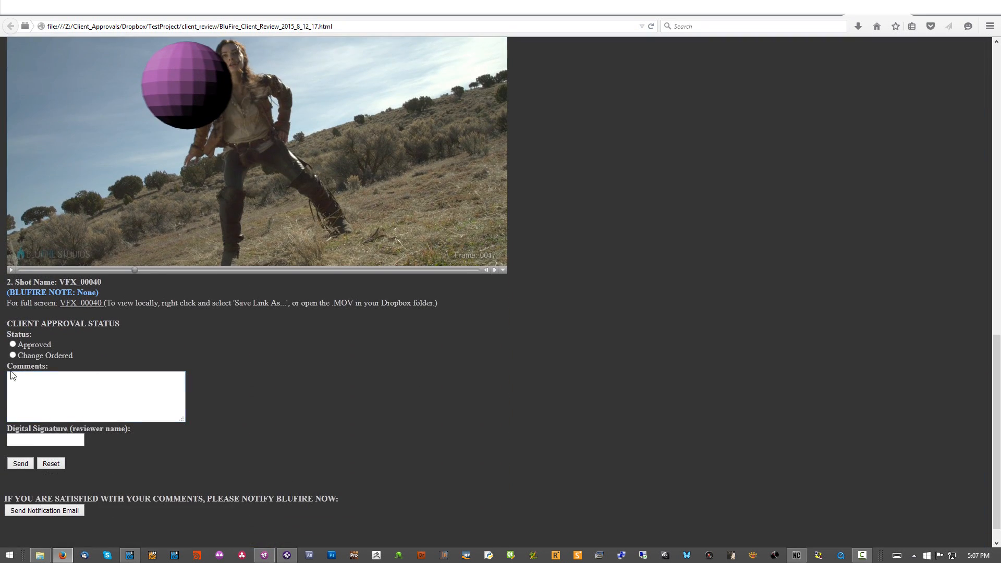
{"action": "left_click", "coordinate": [12, 355]}
{"action": "type", "text": "hris"}
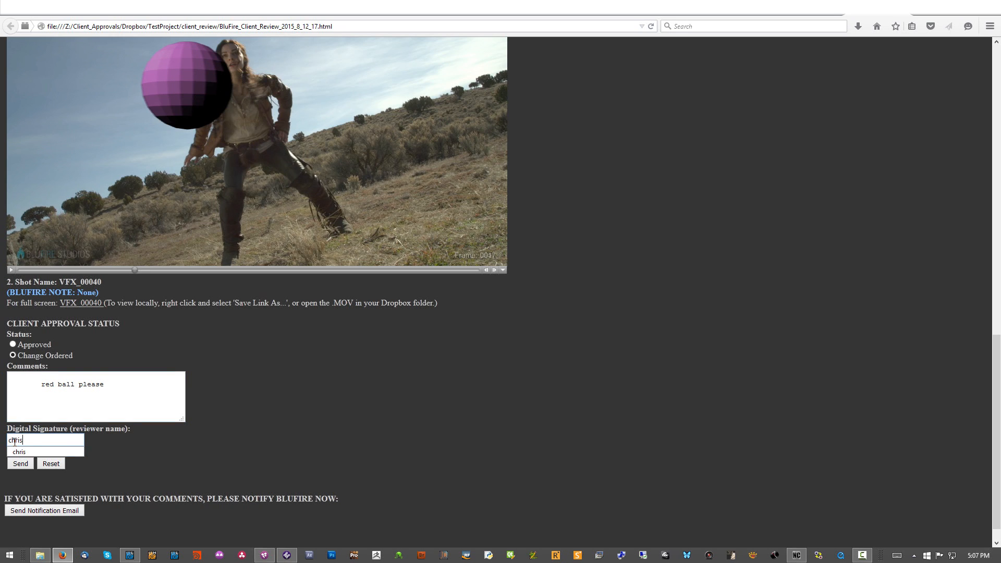
{"action": "left_click", "coordinate": [21, 463]}
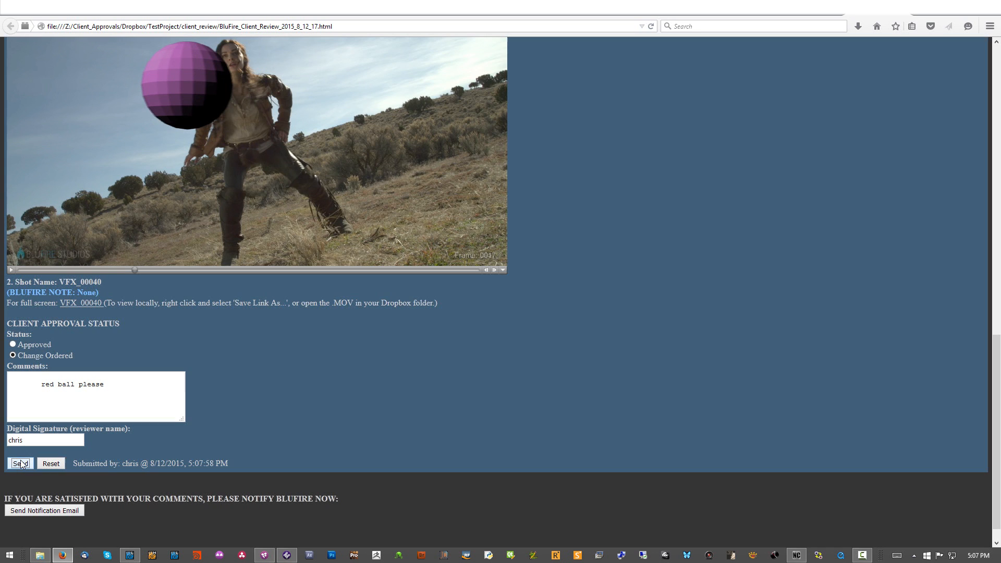
{"action": "scroll", "coordinate": [378, 253], "scroll_direction": "down", "scroll_amount": 1}
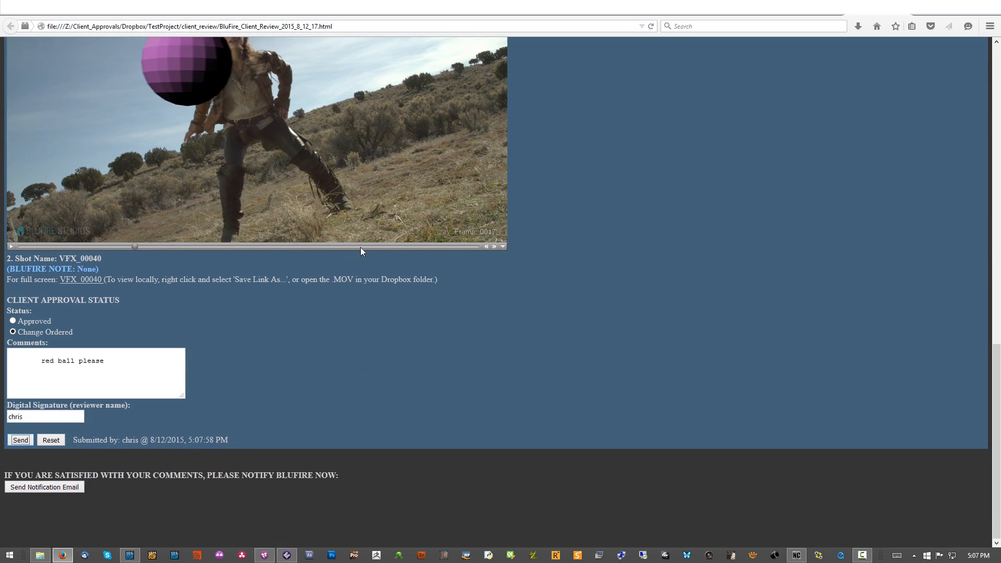
{"action": "left_click", "coordinate": [34, 490]}
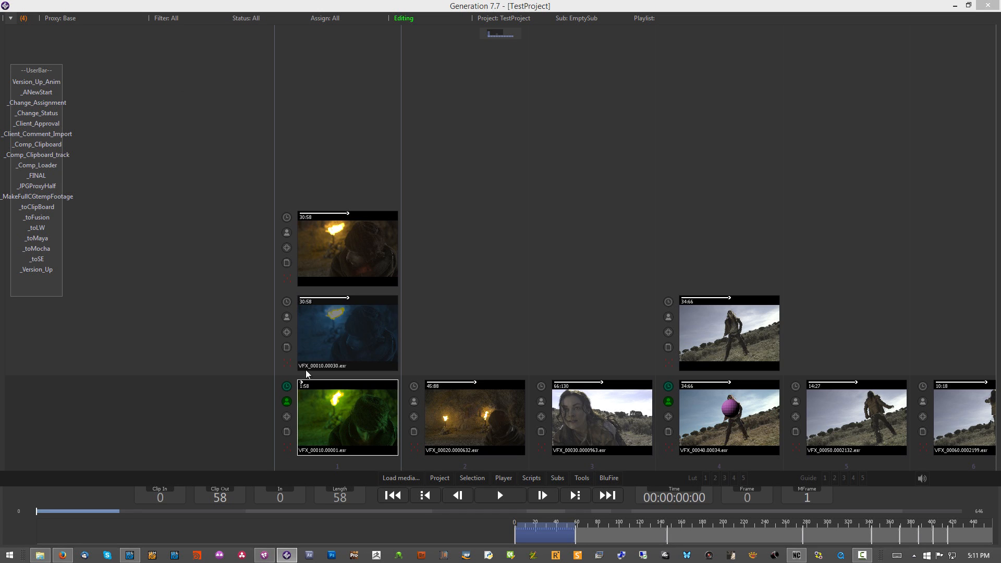
Step: Switch to Generation and run _Client_Comment_Import to bring the client feedback into TestProject
{"action": "left_click", "coordinate": [400, 17]}
{"action": "left_click", "coordinate": [399, 15]}
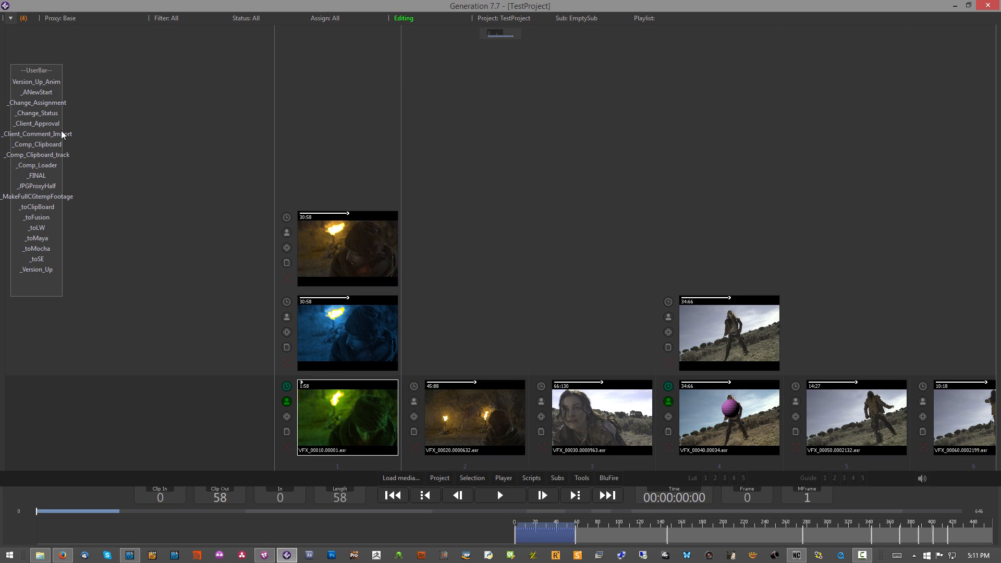
{"action": "left_click", "coordinate": [41, 135]}
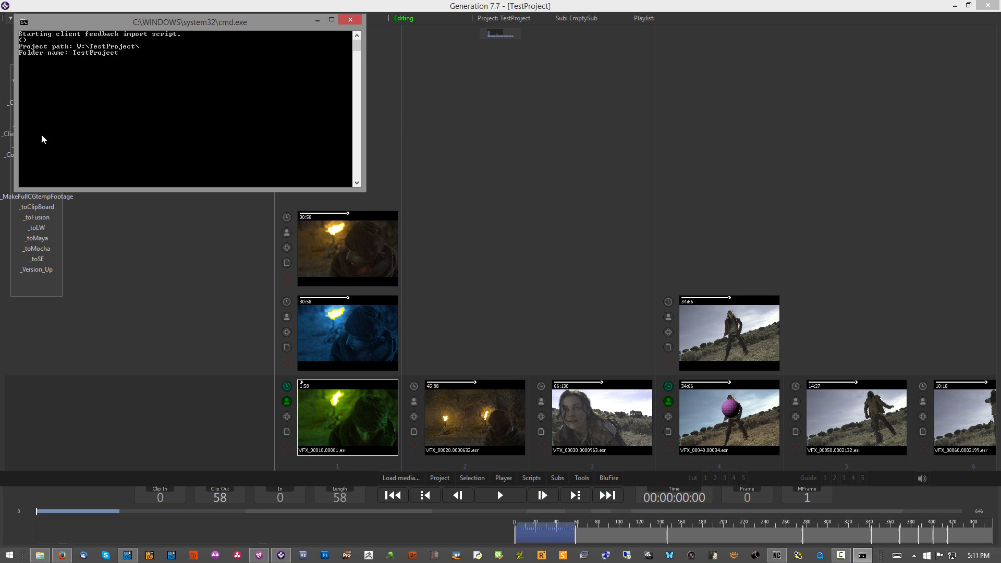
{"action": "left_click", "coordinate": [452, 340]}
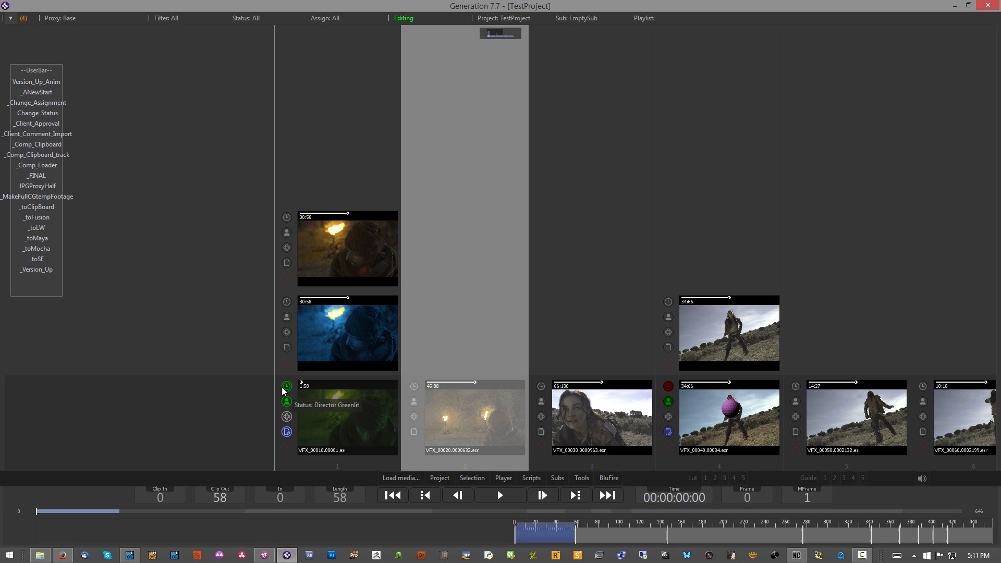
Step: Examine the imported status of VFX_00040 and the client review notes on VFX_00040 and VFX_00010
{"action": "left_click", "coordinate": [667, 386]}
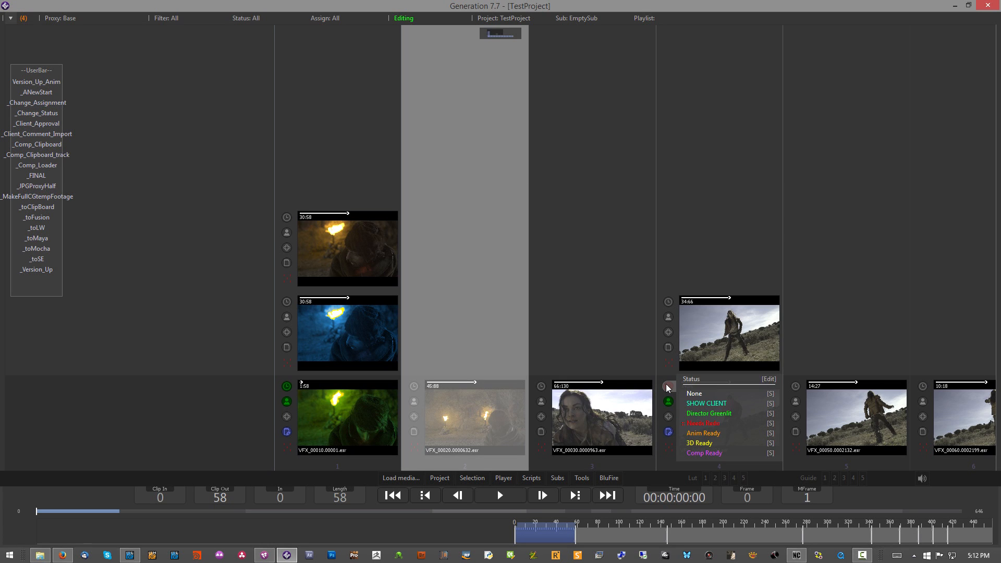
{"action": "left_click", "coordinate": [650, 371]}
{"action": "left_click", "coordinate": [667, 431]}
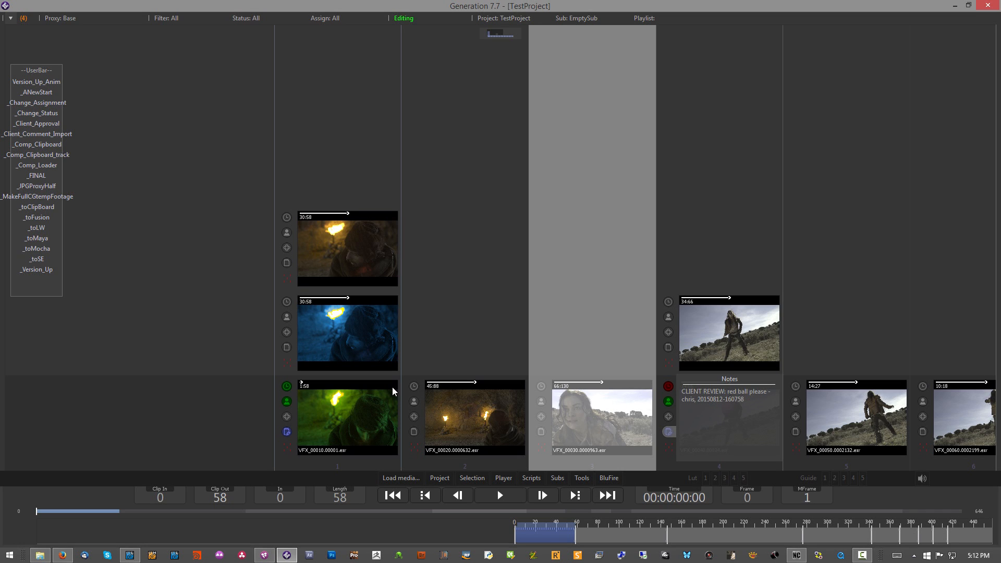
{"action": "left_click", "coordinate": [286, 431]}
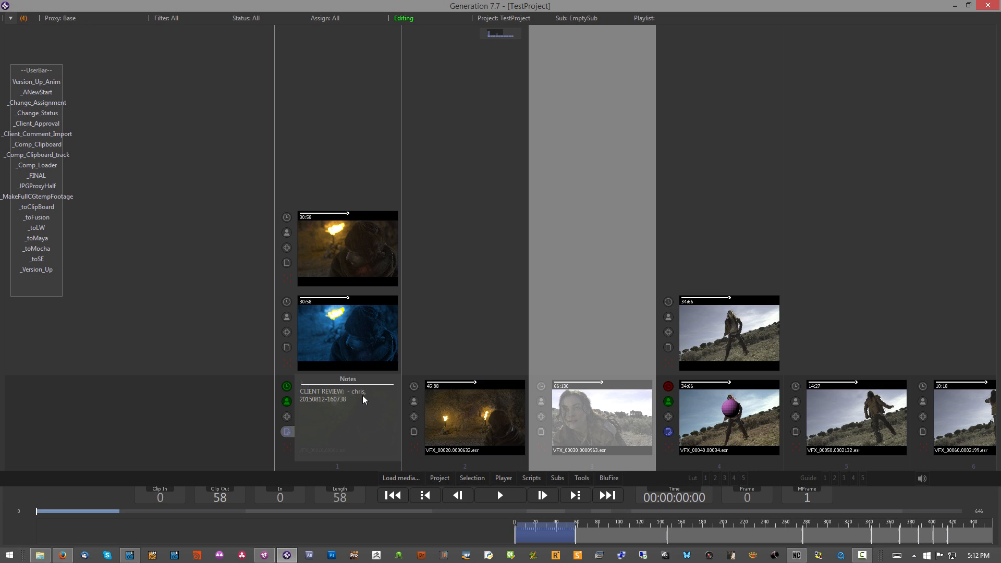
Step: Check the status of the VFX_00010 clip and run _FINAL on it
{"action": "left_click", "coordinate": [288, 386]}
{"action": "left_click", "coordinate": [235, 371]}
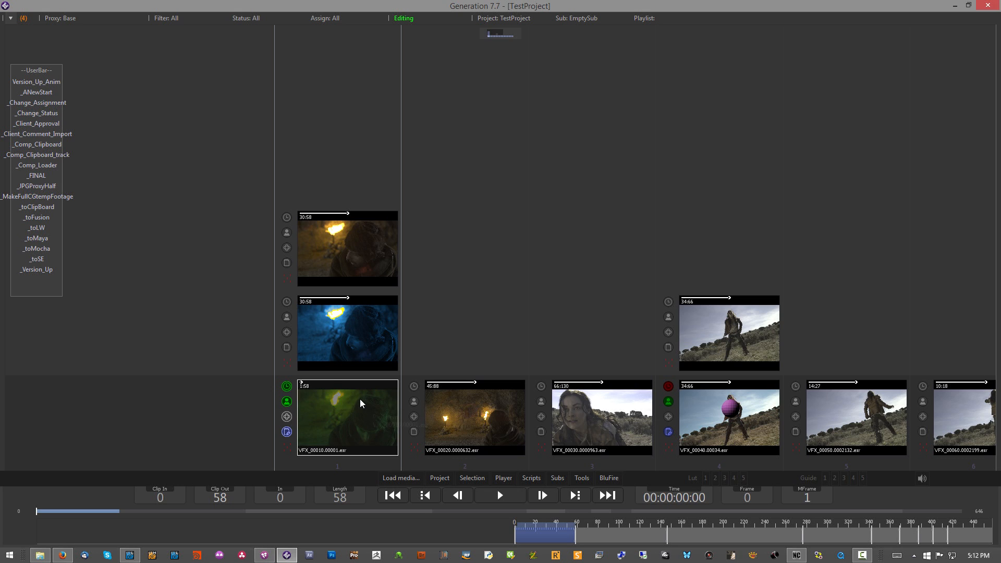
{"action": "left_click", "coordinate": [36, 176]}
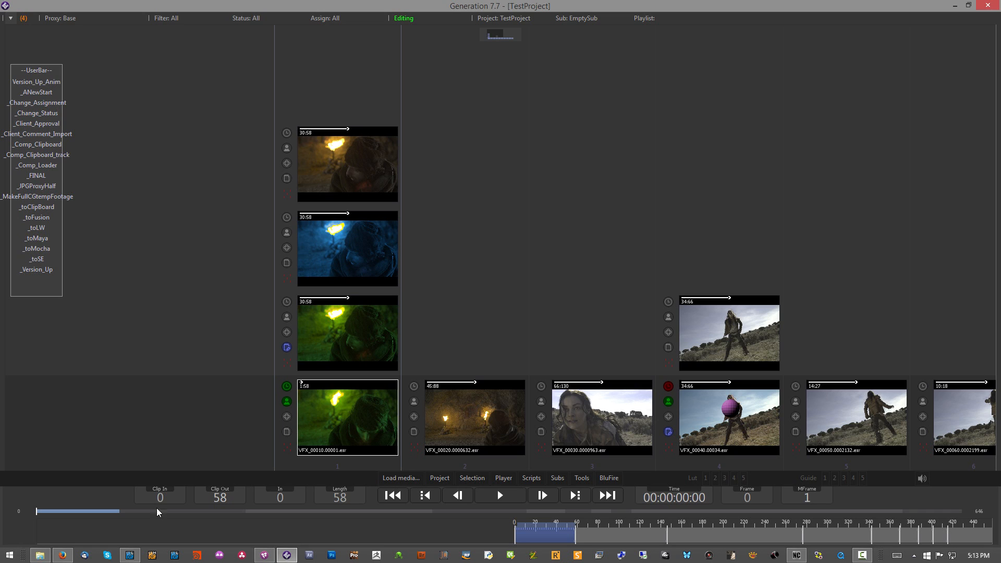
Step: Examine the VFX_00010 folders under Approval and Final in the TestProject Deliverables folder in File Explorer, and return to Generation
{"action": "left_click", "coordinate": [40, 555]}
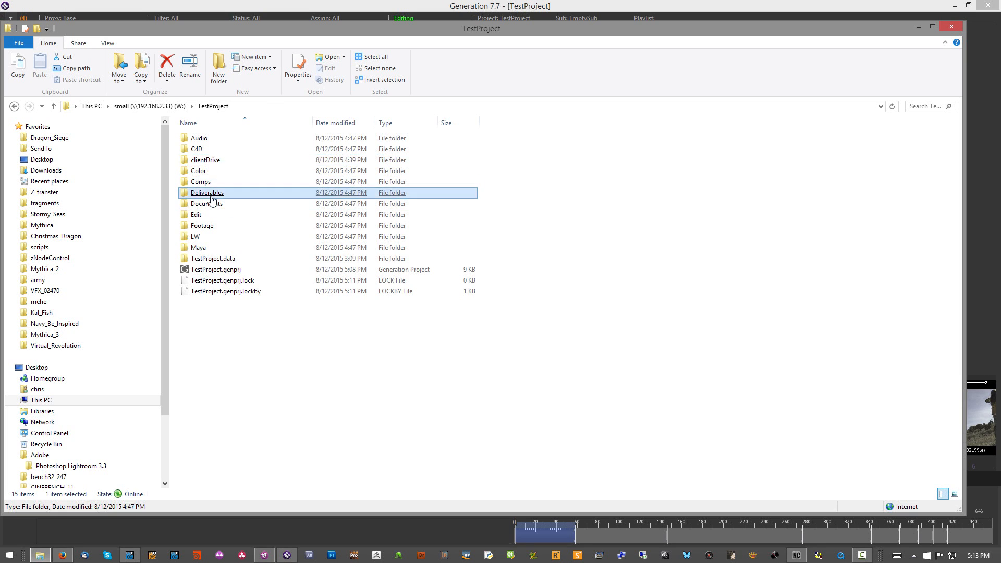
{"action": "double_click", "coordinate": [207, 193]}
{"action": "double_click", "coordinate": [206, 138]}
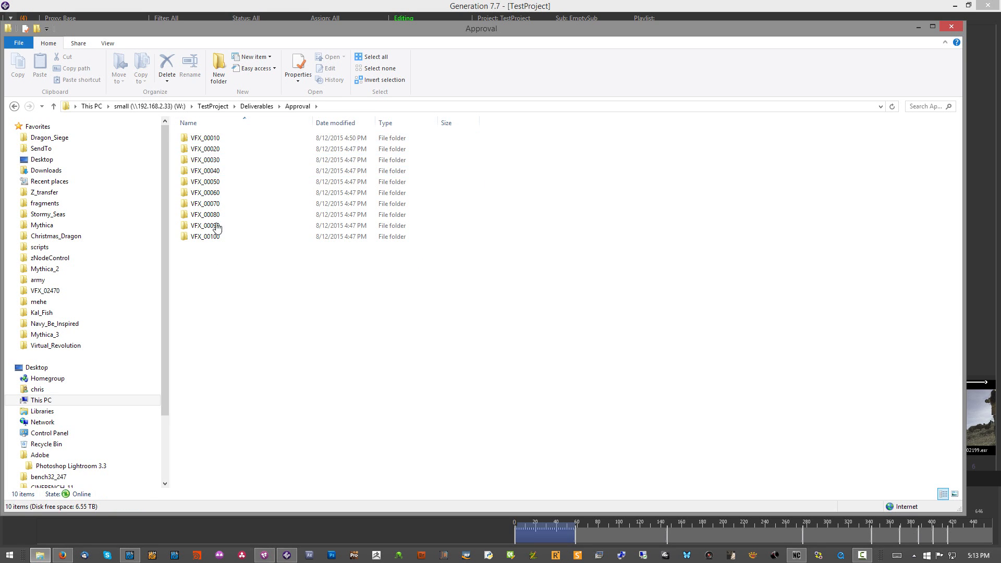
{"action": "double_click", "coordinate": [214, 139]}
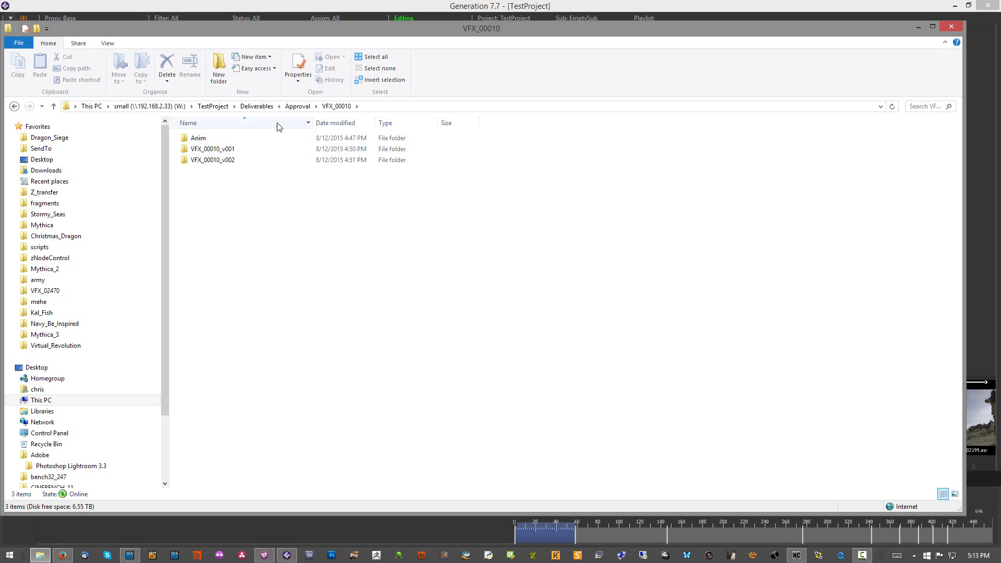
{"action": "left_click", "coordinate": [295, 106]}
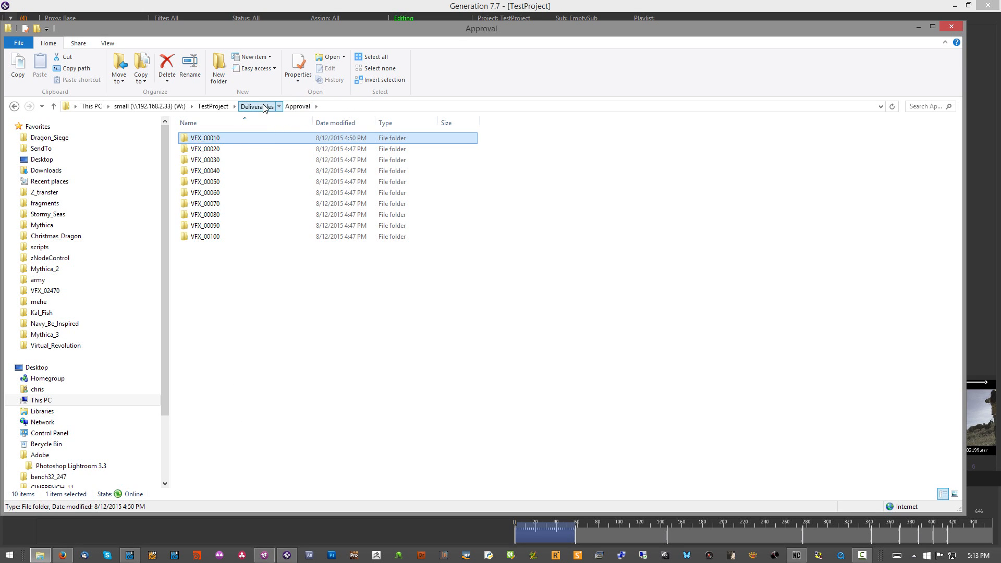
{"action": "left_click", "coordinate": [264, 108]}
{"action": "double_click", "coordinate": [214, 150]}
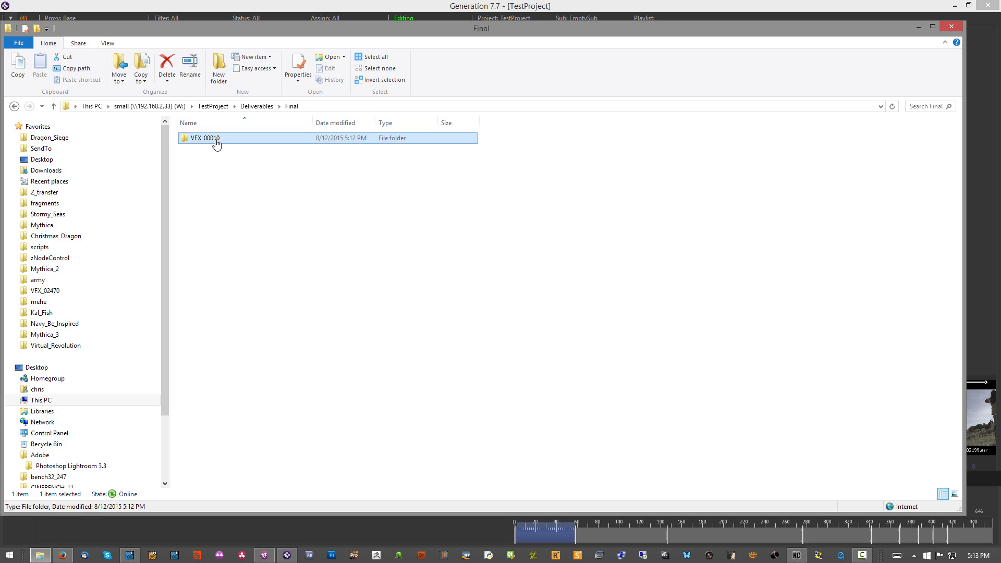
{"action": "double_click", "coordinate": [217, 140]}
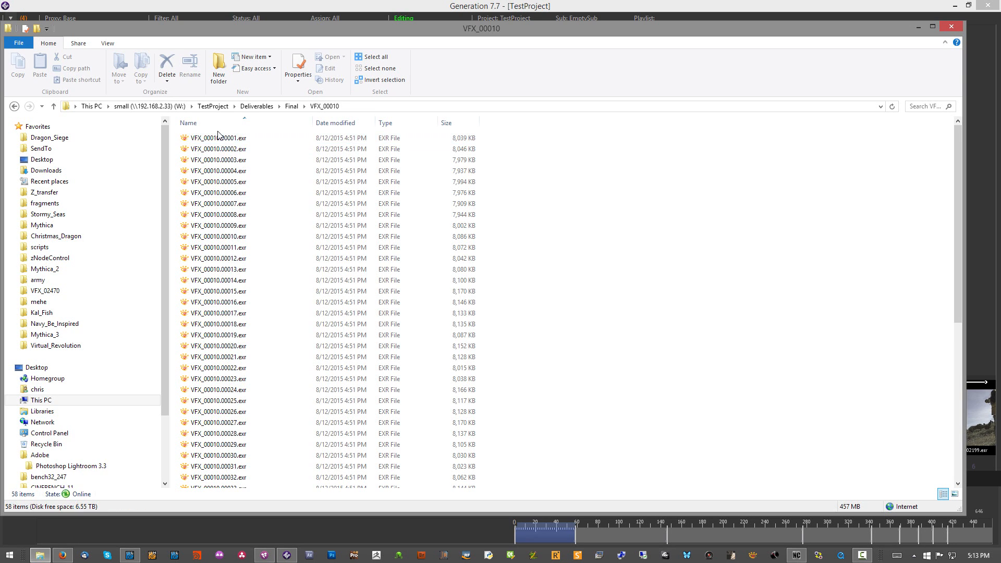
{"action": "left_click", "coordinate": [262, 108]}
{"action": "left_click", "coordinate": [985, 93]}
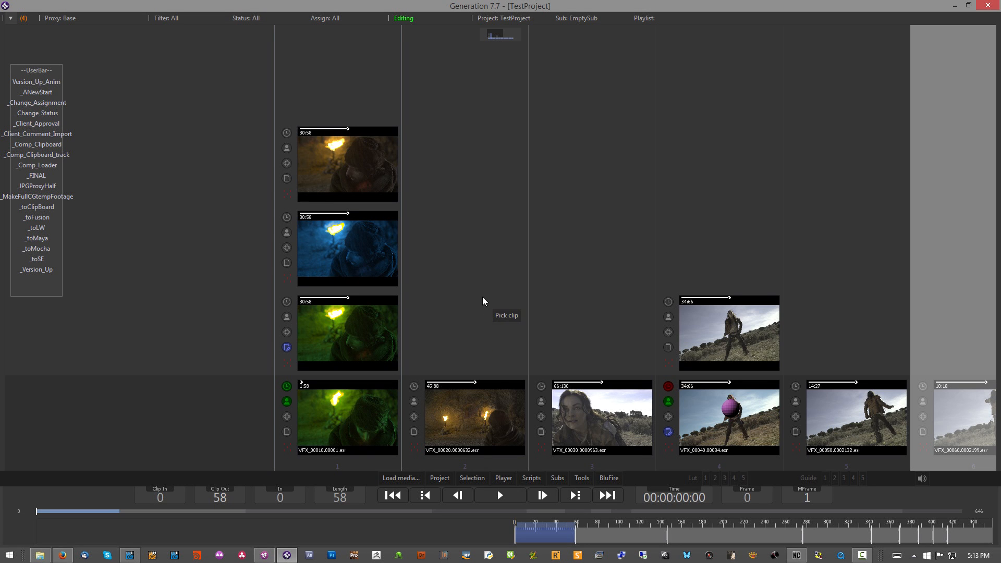
{"action": "left_click_drag", "start_coordinate": [482, 296], "coordinate": [398, 246]}
{"action": "left_click", "coordinate": [241, 420]}
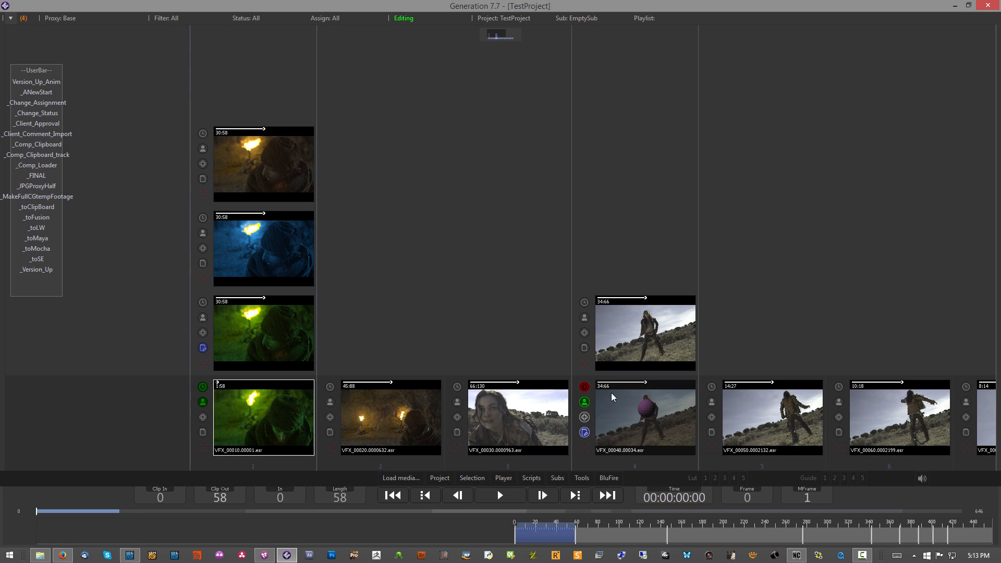
{"action": "left_click", "coordinate": [611, 478]}
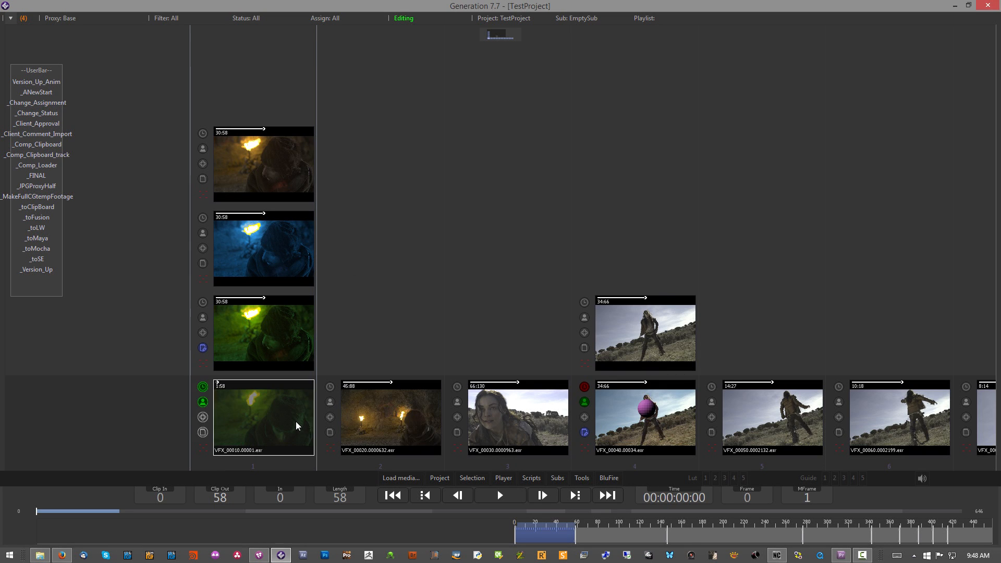
Step: Load the VFX_00020 comp in Fusion with _Comp_Loader and return to Generation
{"action": "left_click", "coordinate": [375, 421]}
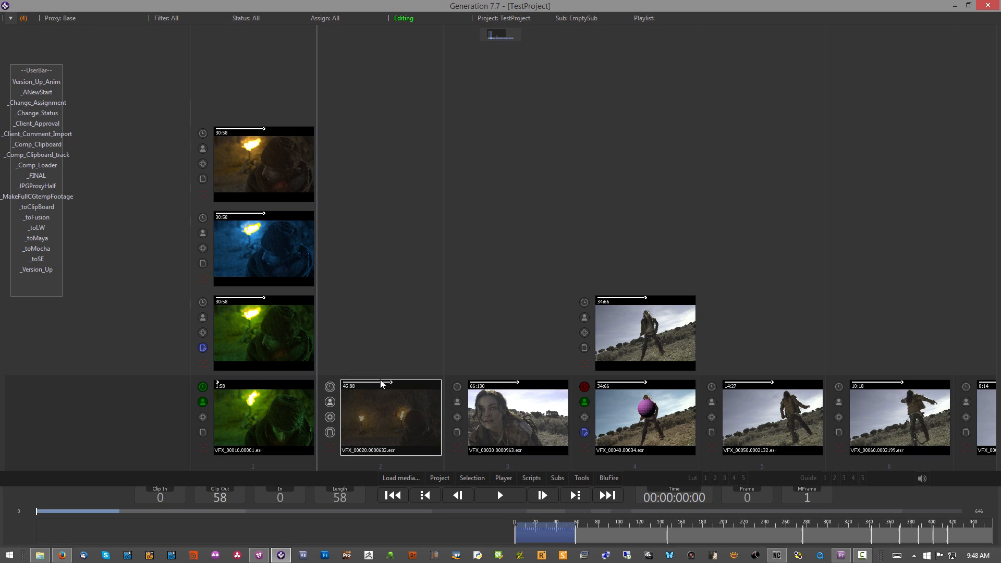
{"action": "left_click", "coordinate": [46, 164]}
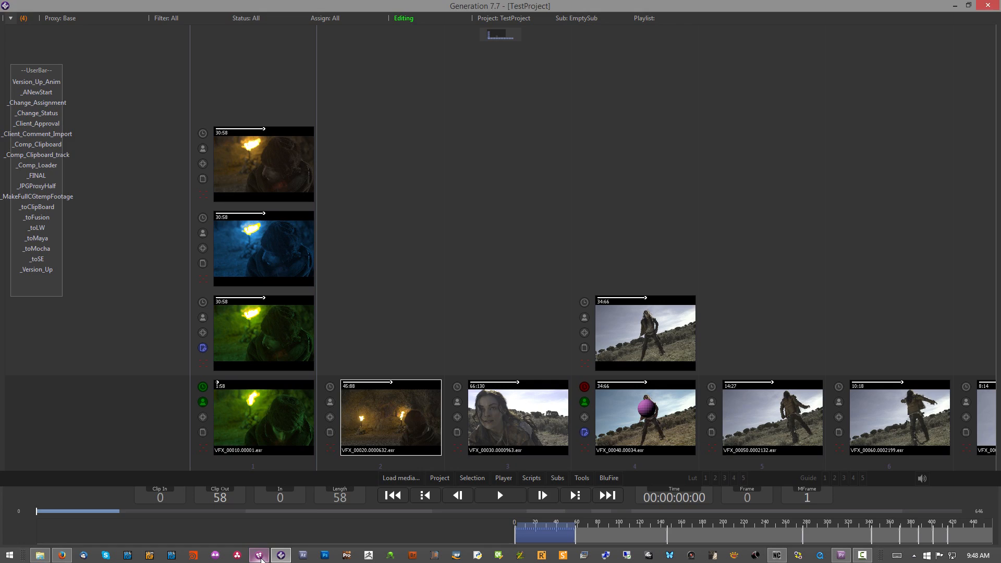
{"action": "left_click", "coordinate": [259, 556]}
{"action": "left_click", "coordinate": [284, 553]}
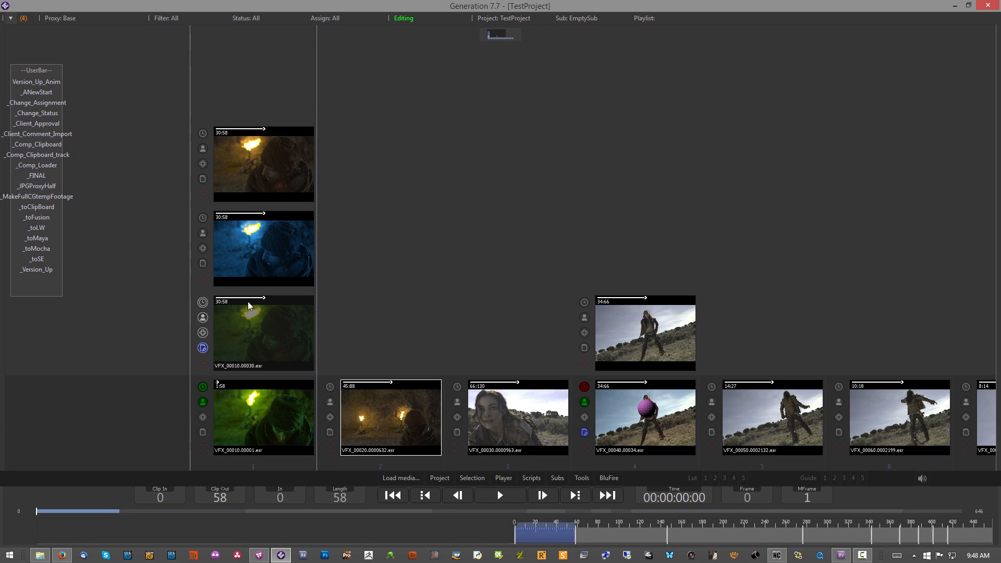
Step: Copy the VFX_00010 comp with _Comp_Clipboard and switch to the VFX_00020 comp in Fusion
{"action": "left_click", "coordinate": [274, 411]}
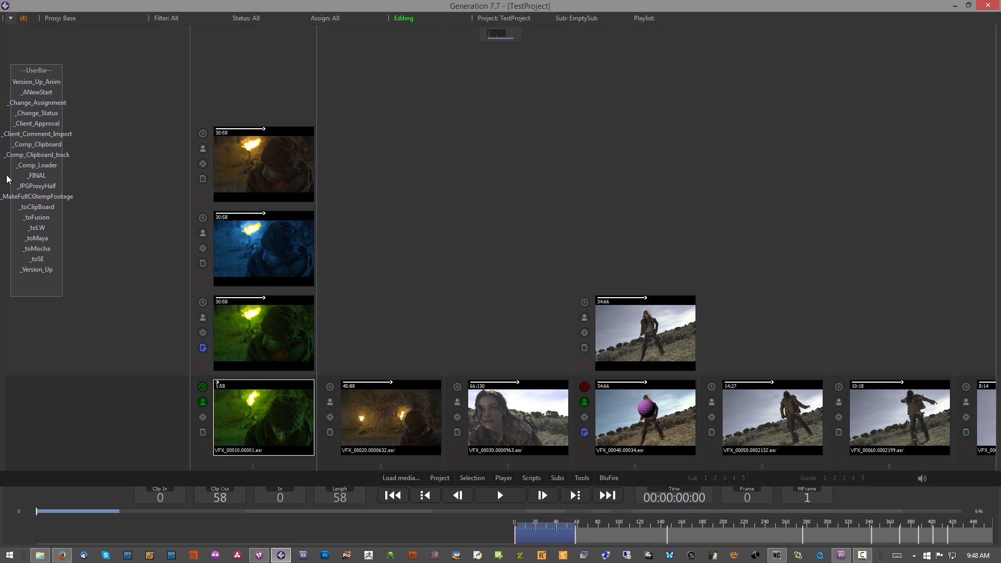
{"action": "left_click", "coordinate": [30, 144]}
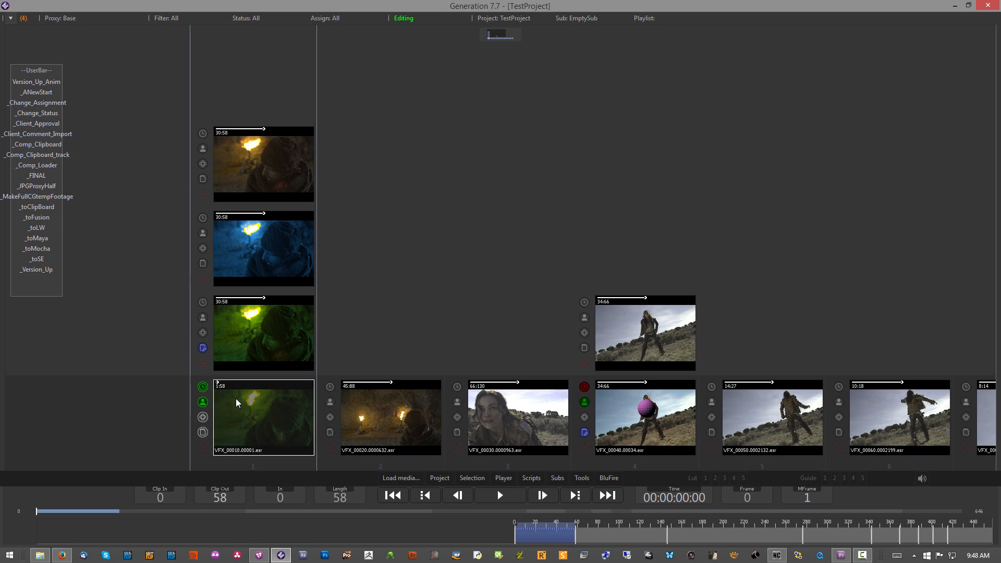
{"action": "double_click", "coordinate": [275, 414]}
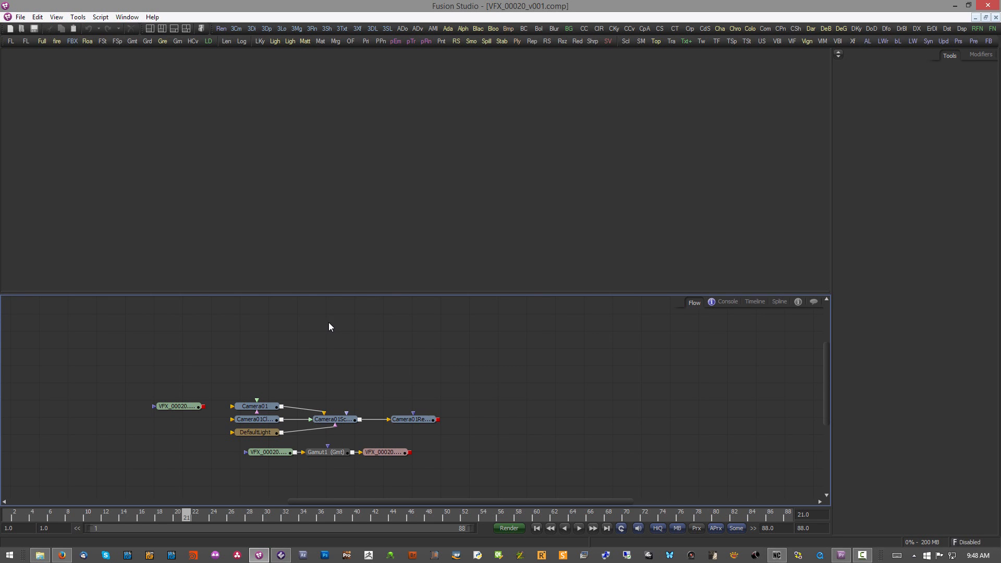
Step: Paste the VFX_00010 nodes into the VFX_00020 comp, wire them between its loader and saver, and display ColorCorrector1 in the viewer
{"action": "key", "text": "ctrl+v"}
{"action": "left_click_drag", "start_coordinate": [320, 323], "coordinate": [694, 428]}
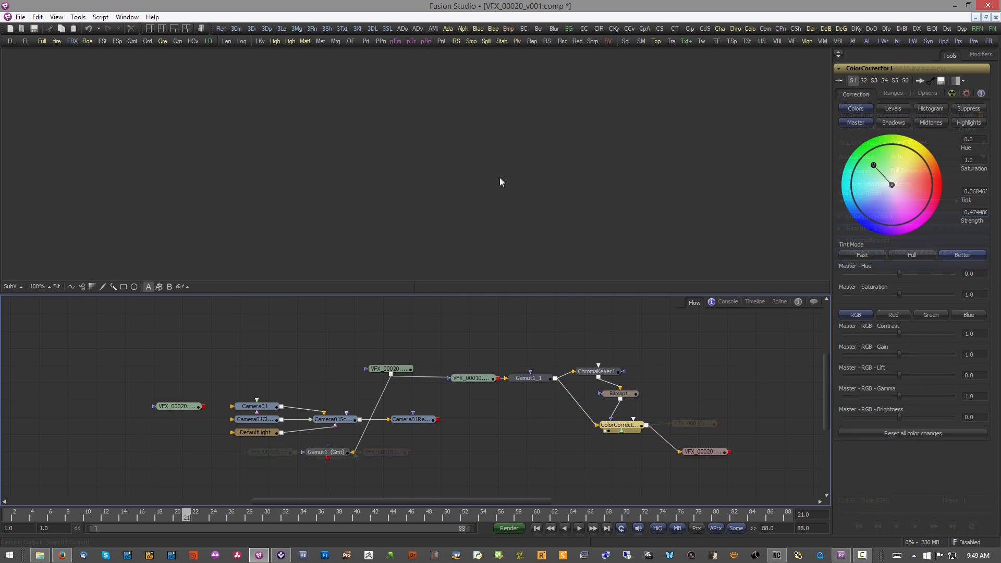
{"action": "left_click_drag", "start_coordinate": [495, 173], "coordinate": [394, 184]}
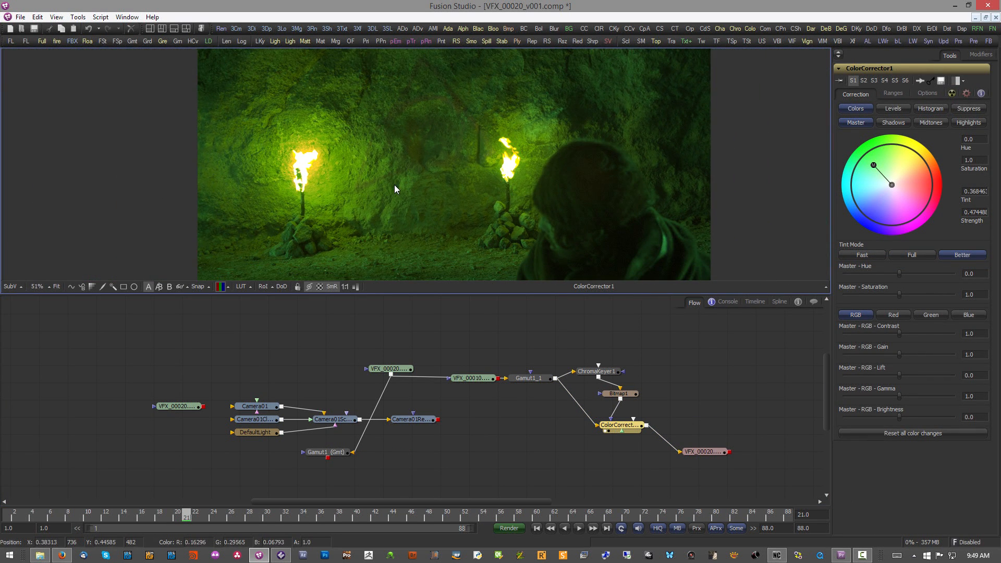
{"action": "left_click_drag", "start_coordinate": [473, 180], "coordinate": [391, 171]}
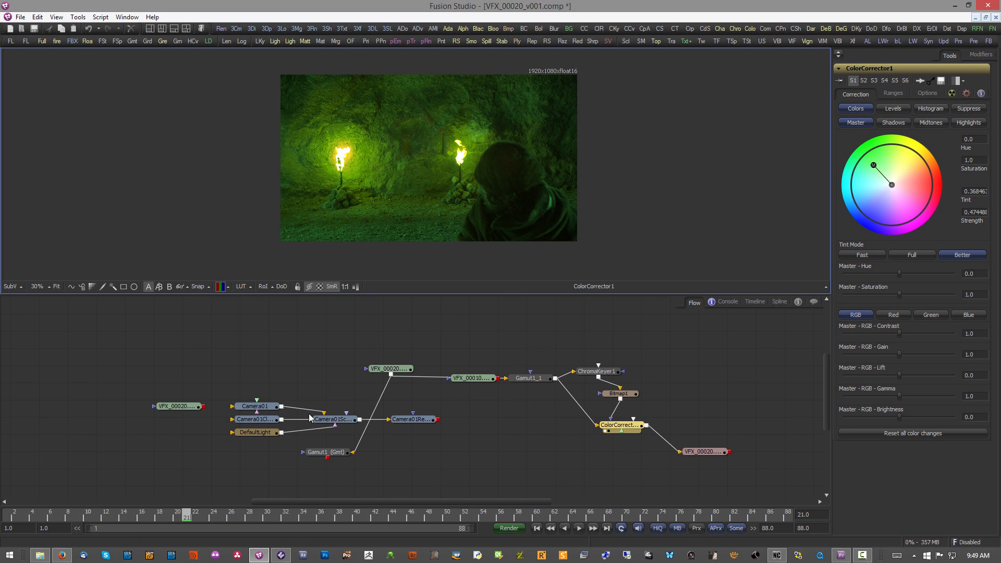
Step: Generate temp footage for the new full-CG shot VFX_210 with _MakeFullCGtempFootage and return to Generation
{"action": "left_click", "coordinate": [281, 554]}
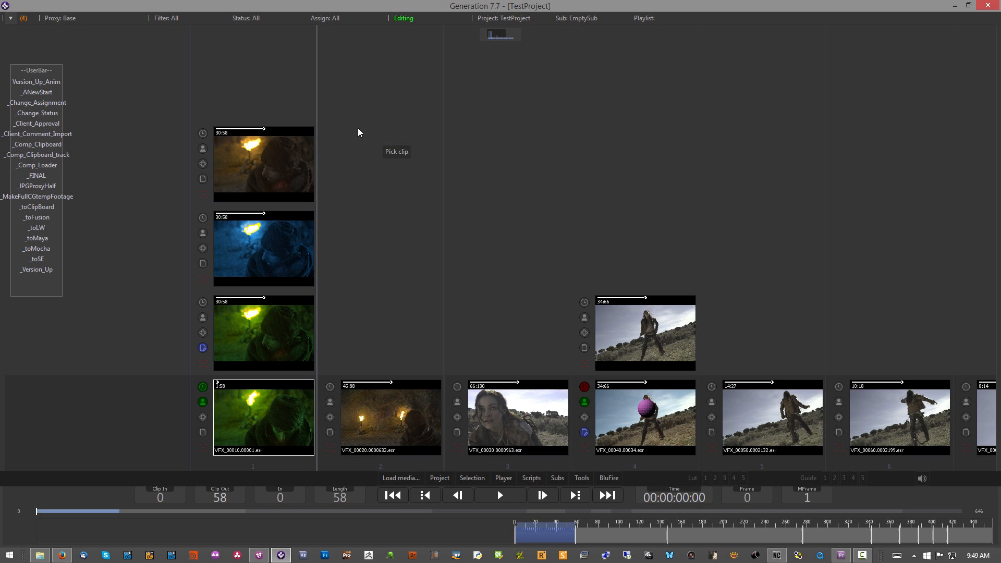
{"action": "left_click", "coordinate": [39, 197]}
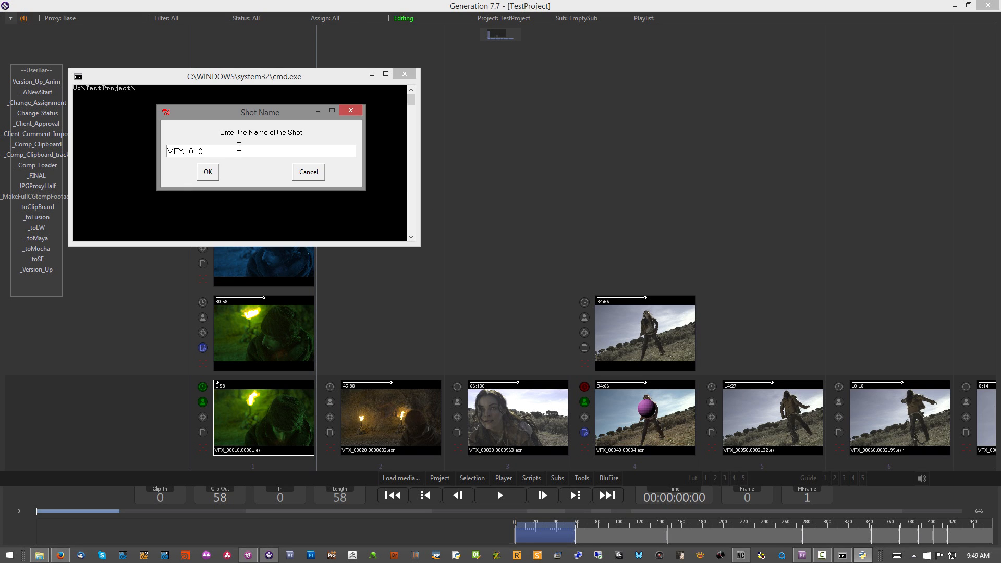
{"action": "left_click", "coordinate": [211, 171]}
{"action": "left_click", "coordinate": [210, 171]}
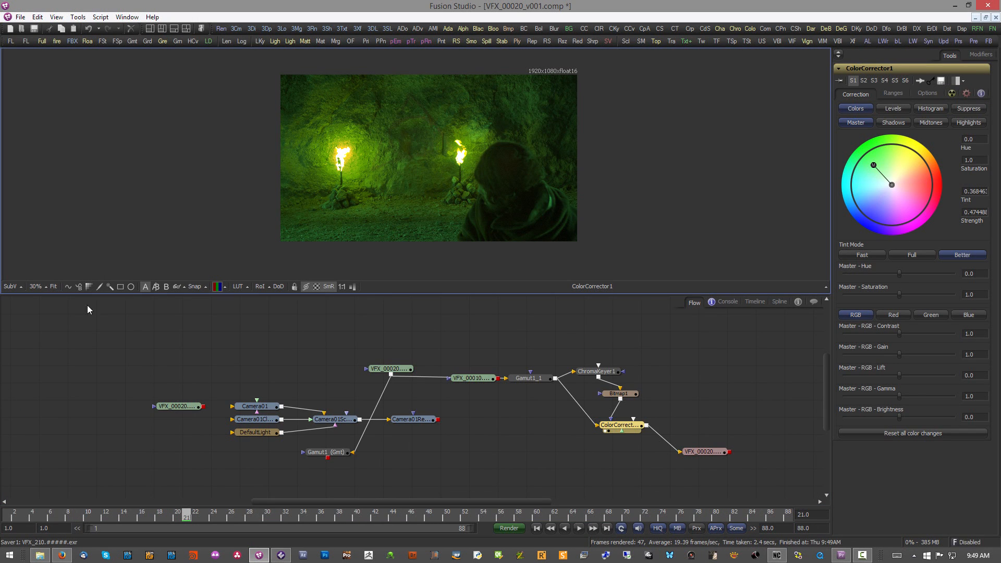
{"action": "left_click", "coordinate": [281, 555]}
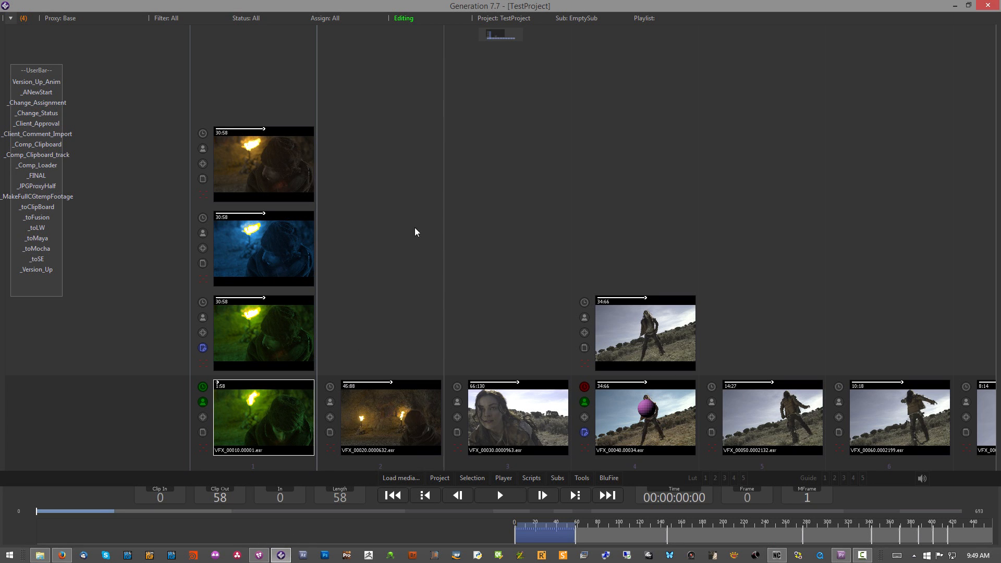
Step: Find the VFX_210 clip at the end of the shot row, view it full size, and return to the clip overview
{"action": "left_click_drag", "start_coordinate": [665, 236], "coordinate": [260, 229]}
{"action": "left_click_drag", "start_coordinate": [765, 234], "coordinate": [258, 215]}
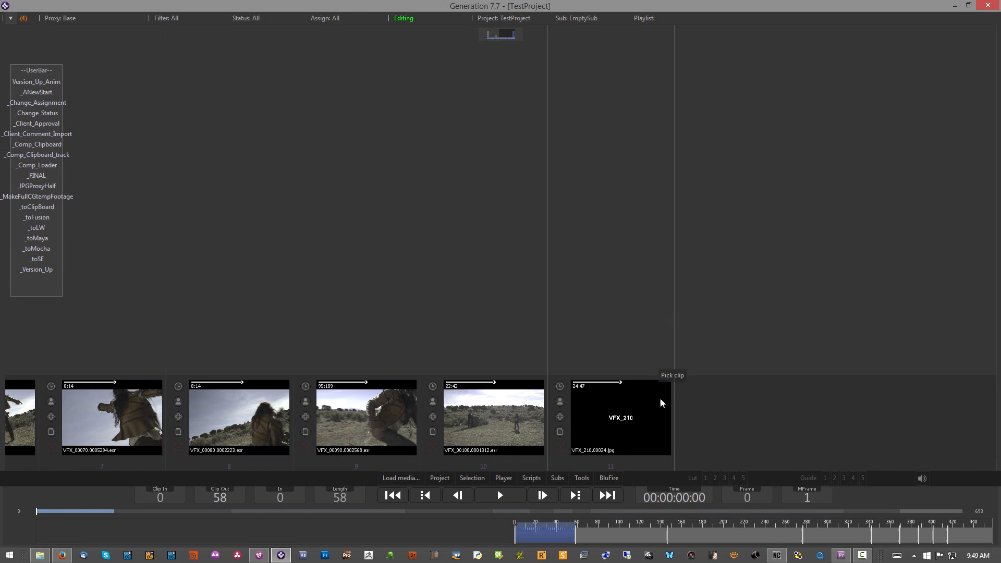
{"action": "double_click", "coordinate": [598, 405]}
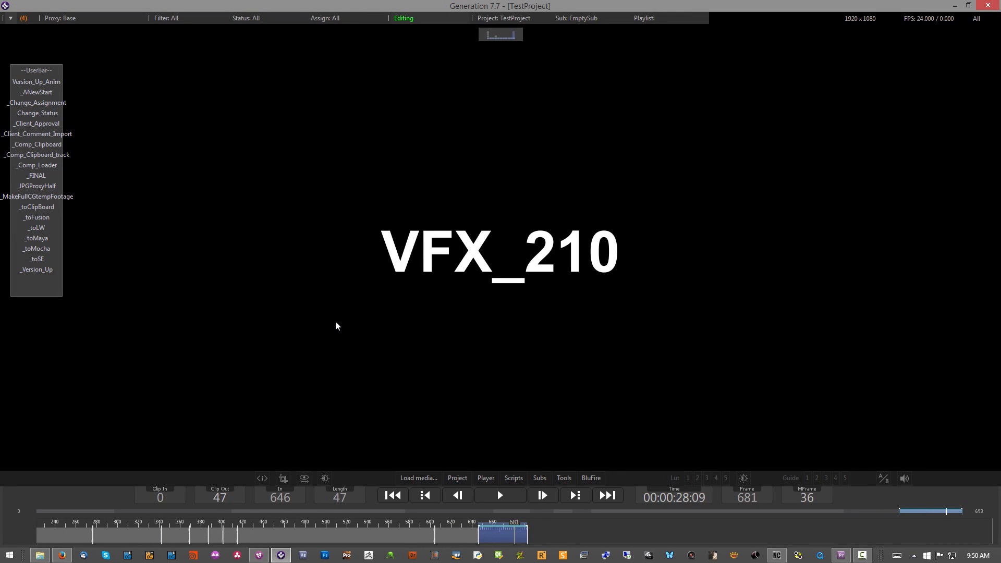
{"action": "double_click", "coordinate": [335, 321]}
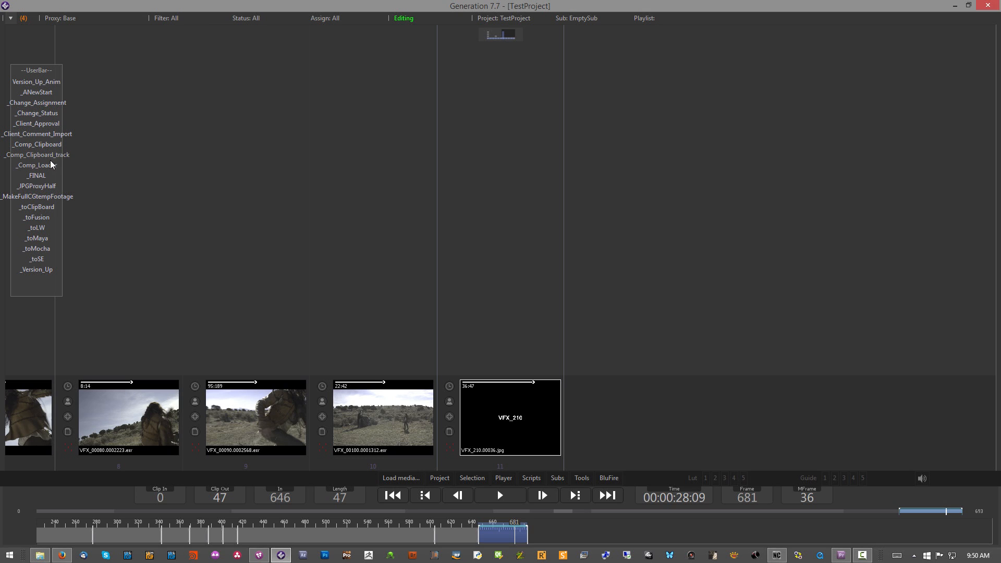
Step: Send the VFX_210 clip to LightWave with _toLW and exit LightWave without saving the scene
{"action": "left_click", "coordinate": [36, 228]}
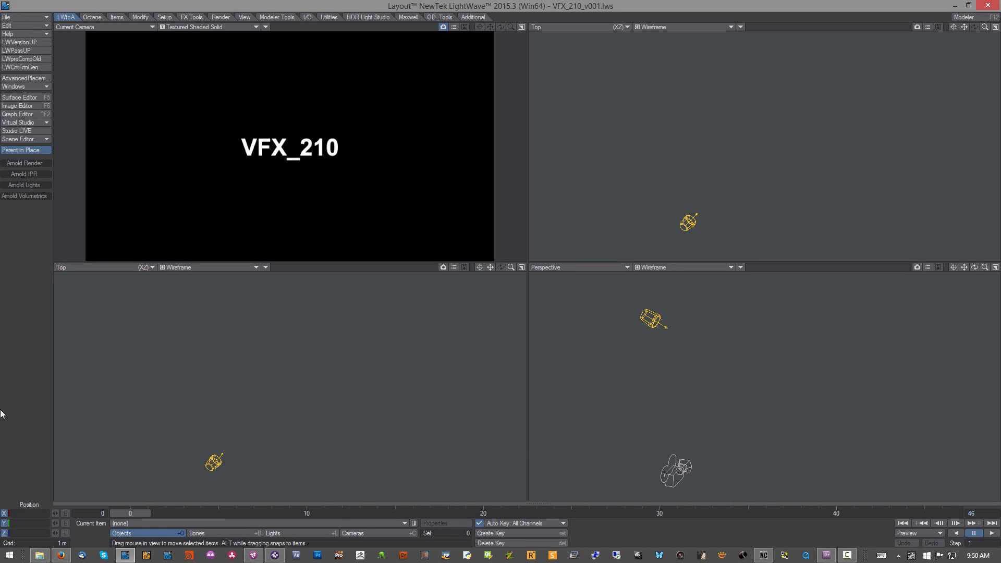
{"action": "left_click", "coordinate": [220, 17]}
{"action": "left_click", "coordinate": [987, 5]}
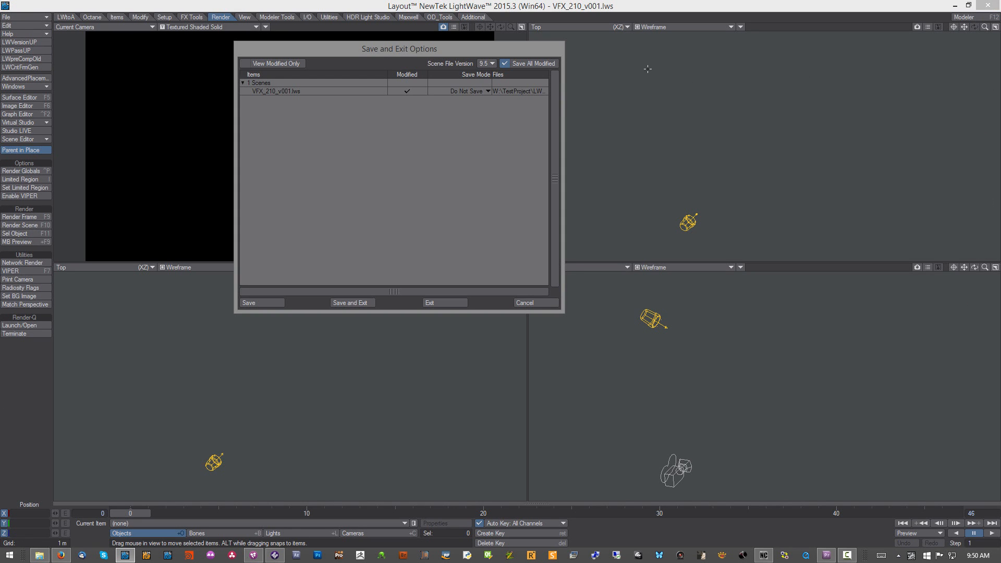
{"action": "left_click", "coordinate": [444, 303]}
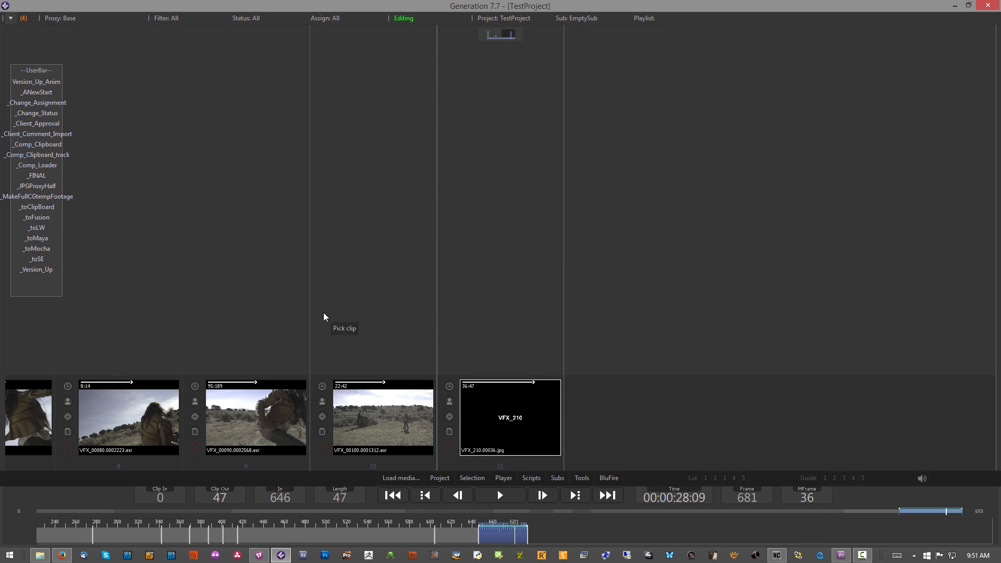
Step: Launch the _BidFire script from Generation's BluFire scripts, move its window clear of the clips, and minimise the console window
{"action": "left_click_drag", "start_coordinate": [318, 308], "coordinate": [650, 275]}
{"action": "scroll", "coordinate": [486, 333], "scroll_direction": "down", "scroll_amount": 3}
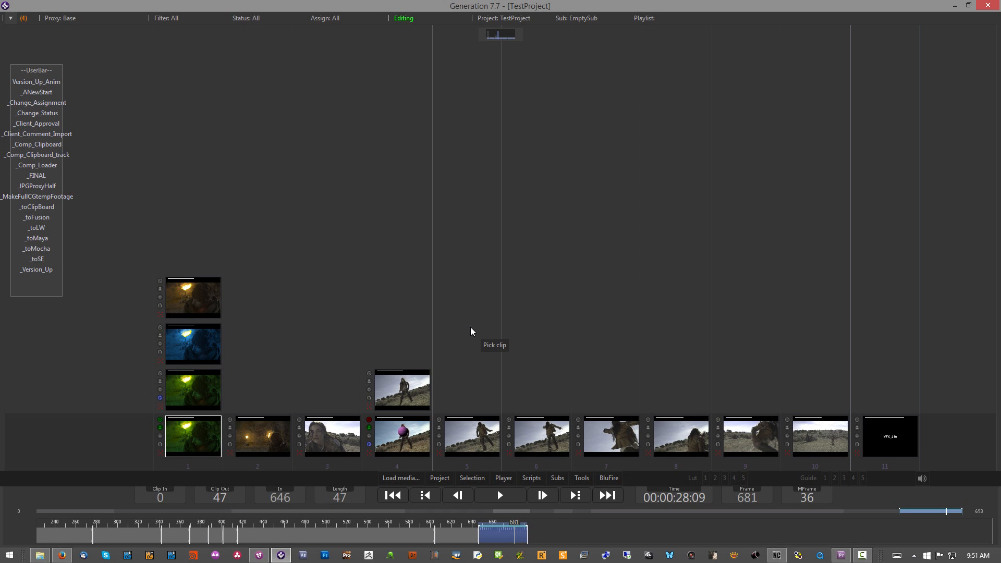
{"action": "left_click", "coordinate": [609, 478]}
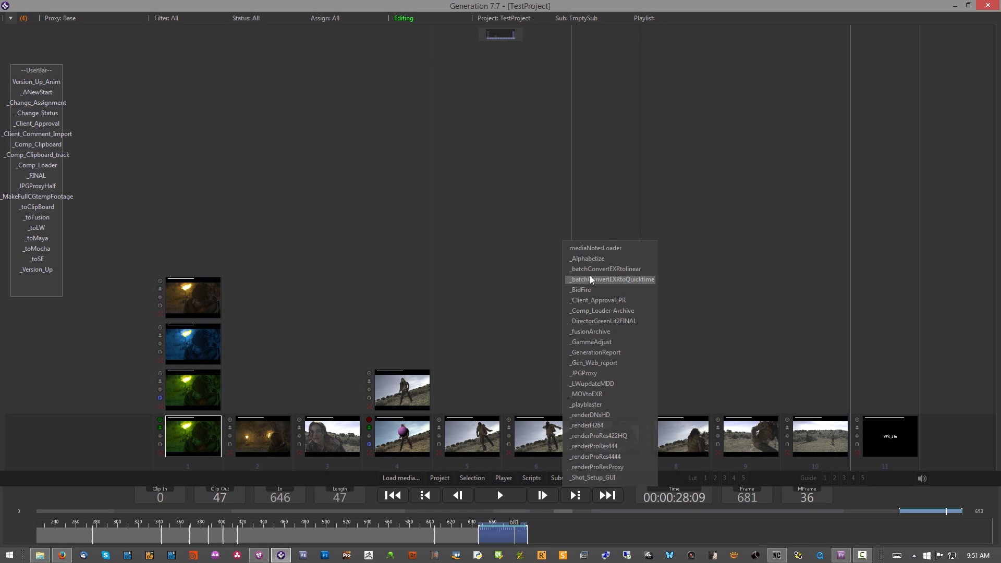
{"action": "left_click", "coordinate": [574, 290]}
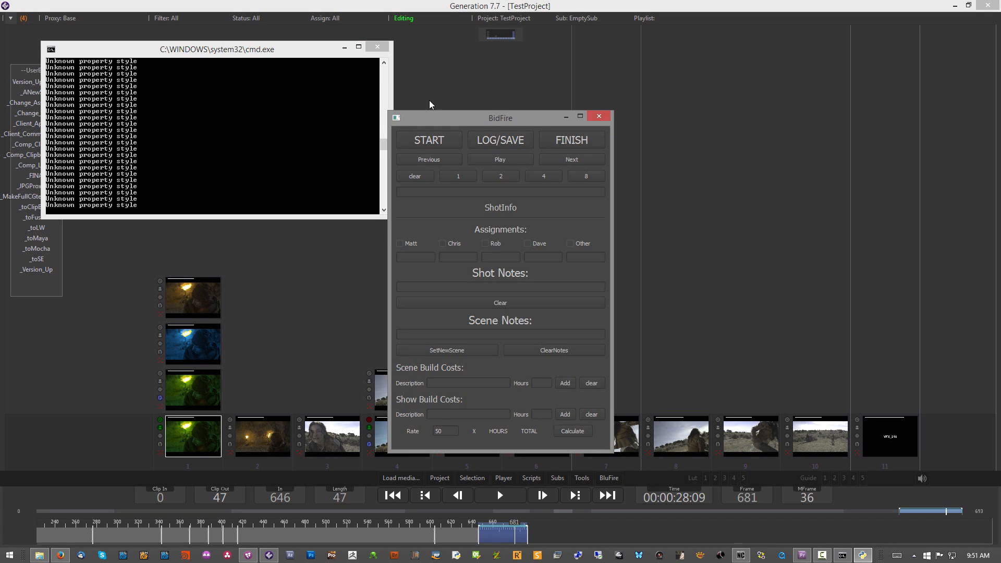
{"action": "left_click_drag", "start_coordinate": [486, 120], "coordinate": [655, 48]}
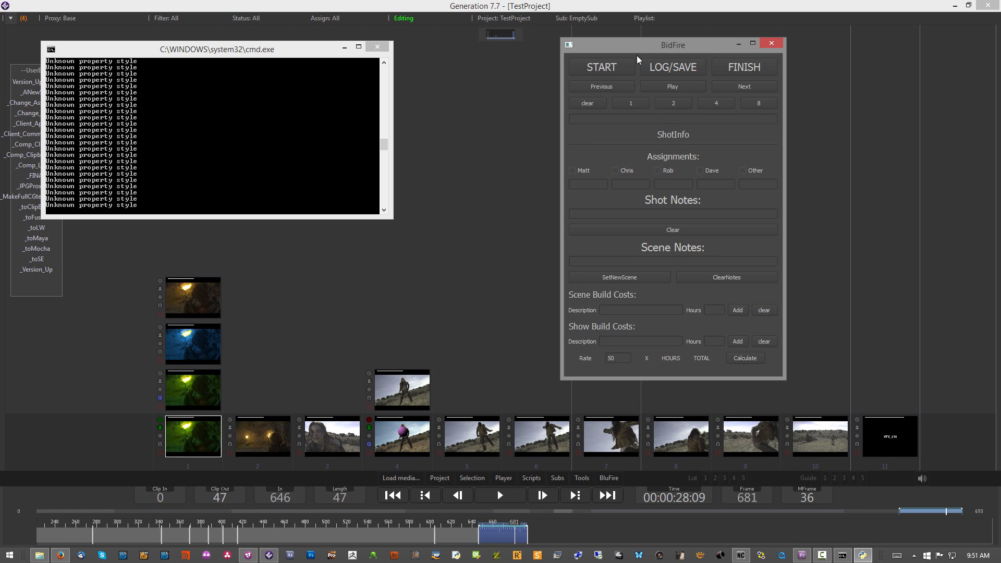
{"action": "left_click", "coordinate": [344, 47]}
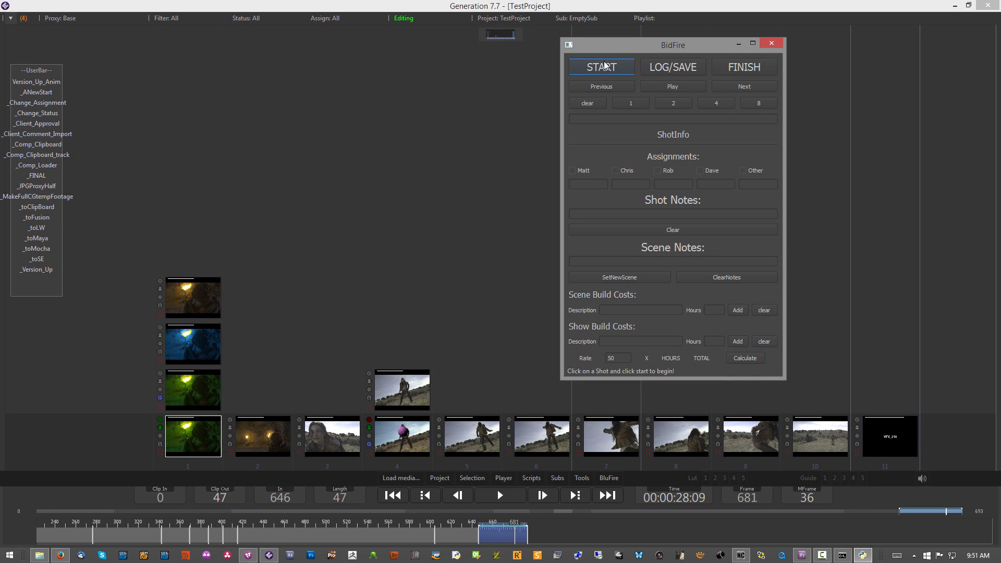
Step: Start the BidFire session, try stepping between shots, and bid 1 hour for VFX_00010
{"action": "left_click", "coordinate": [592, 66]}
{"action": "left_click_drag", "start_coordinate": [628, 47], "coordinate": [141, 315]}
{"action": "left_click", "coordinate": [93, 351]}
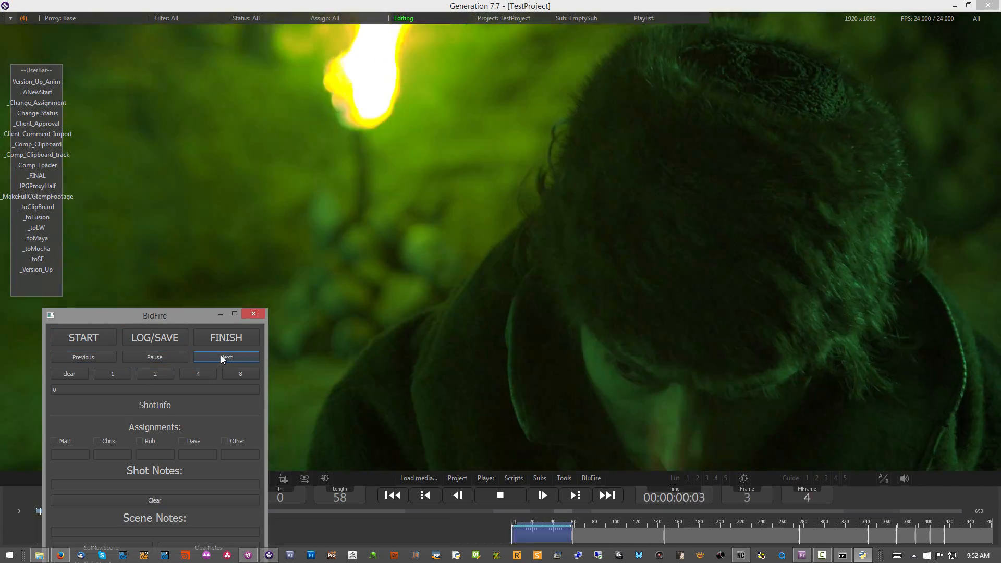
{"action": "left_click", "coordinate": [222, 358]}
{"action": "left_click", "coordinate": [221, 358]}
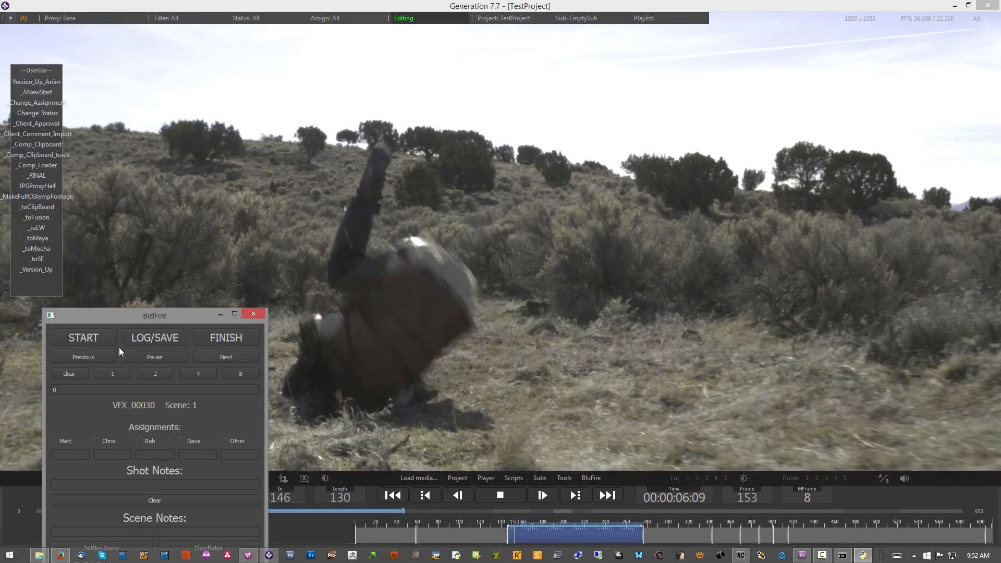
{"action": "left_click", "coordinate": [93, 359]}
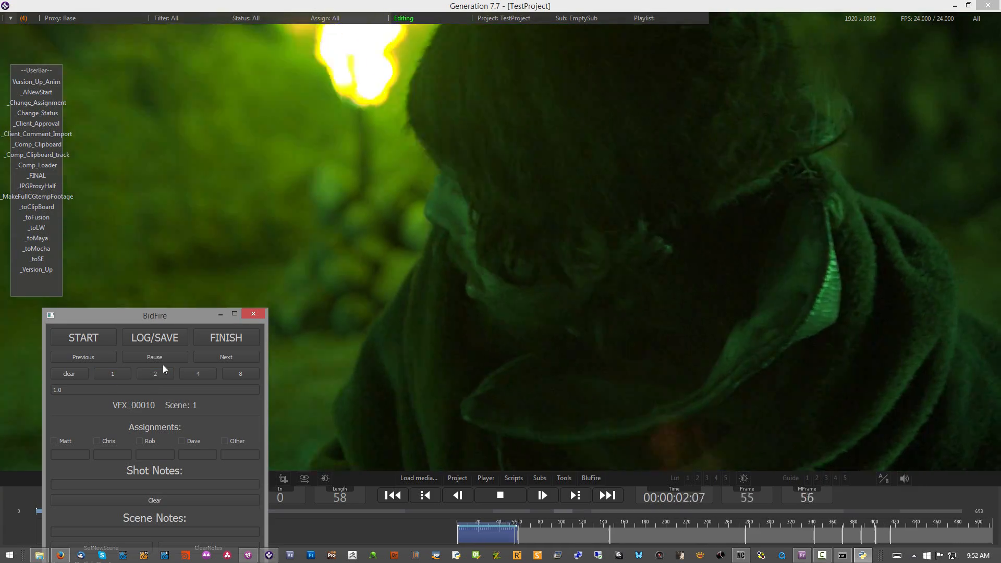
Step: Bid 2 hours for VFX_00020, 6 hours for VFX_00030 and 2 hours for VFX_00040 in BidFire
{"action": "left_click", "coordinate": [214, 361]}
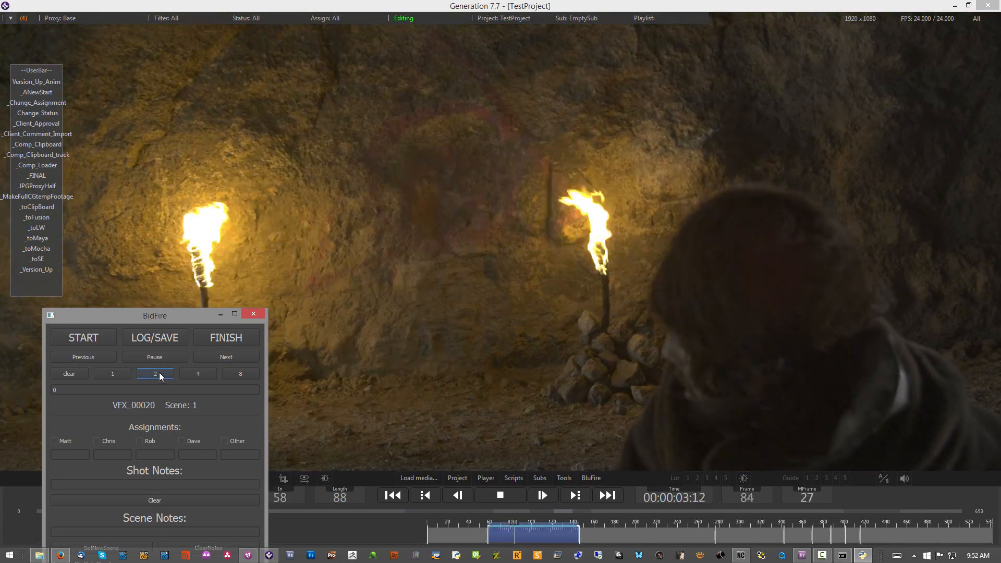
{"action": "left_click", "coordinate": [220, 357]}
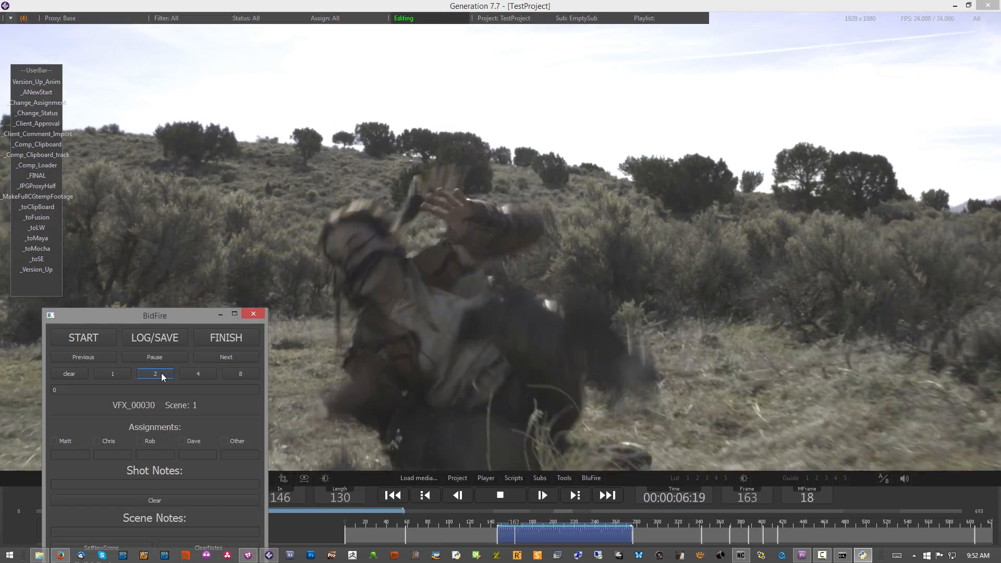
{"action": "left_click", "coordinate": [156, 373]}
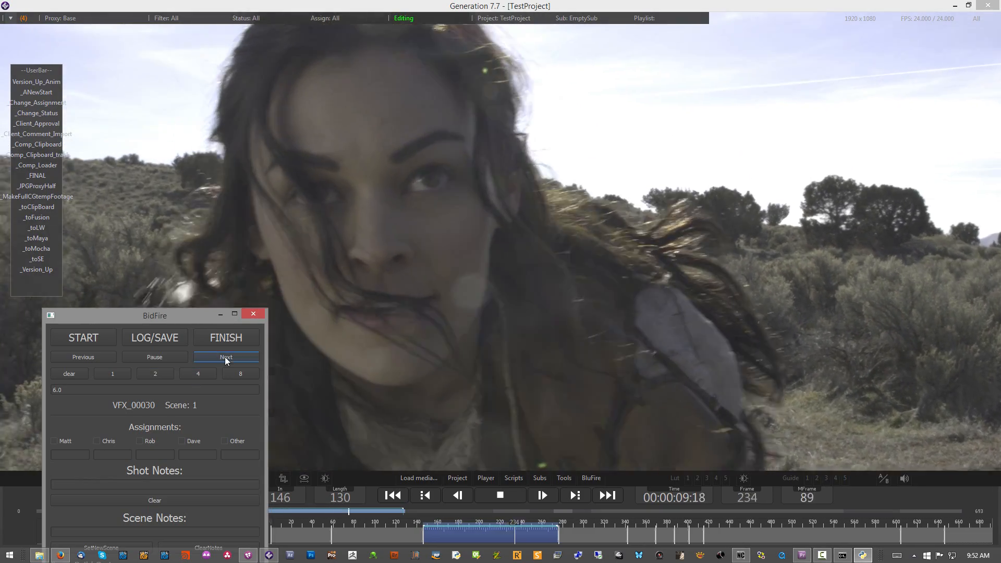
{"action": "left_click", "coordinate": [223, 357]}
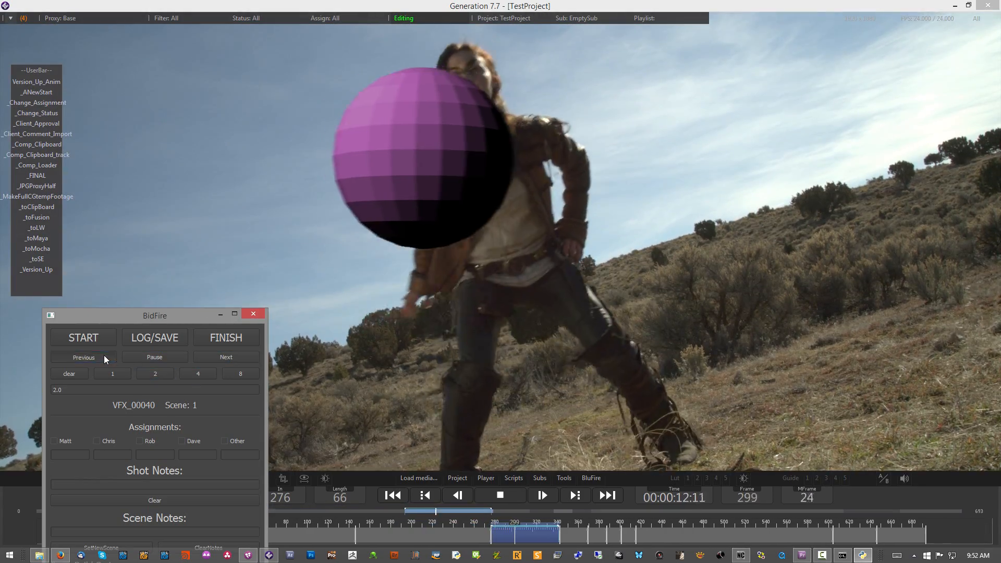
Step: Step back through the shots to VFX_00010 to review the entered hours, and return to VFX_00020
{"action": "left_click", "coordinate": [104, 355]}
{"action": "left_click", "coordinate": [103, 356]}
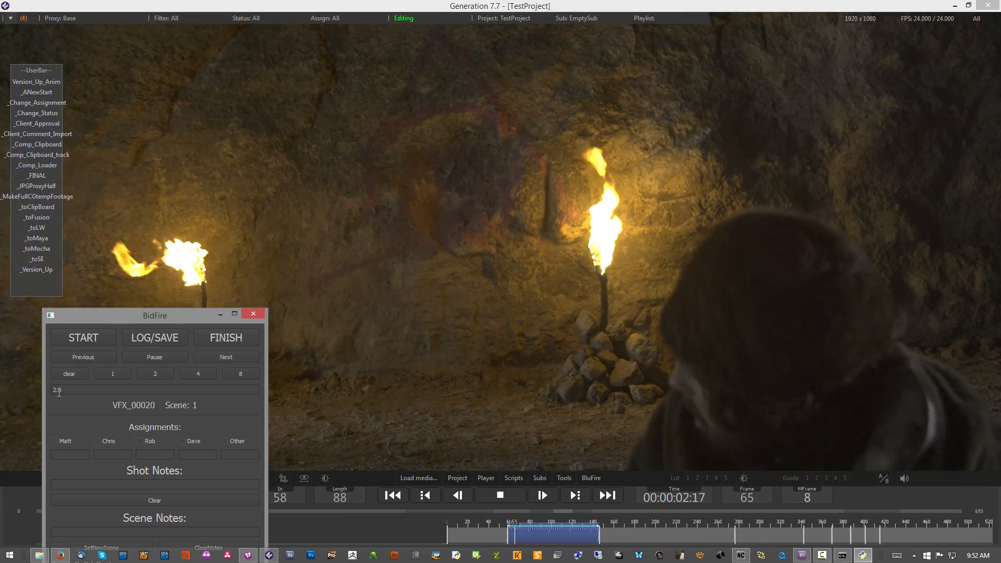
{"action": "left_click", "coordinate": [70, 357]}
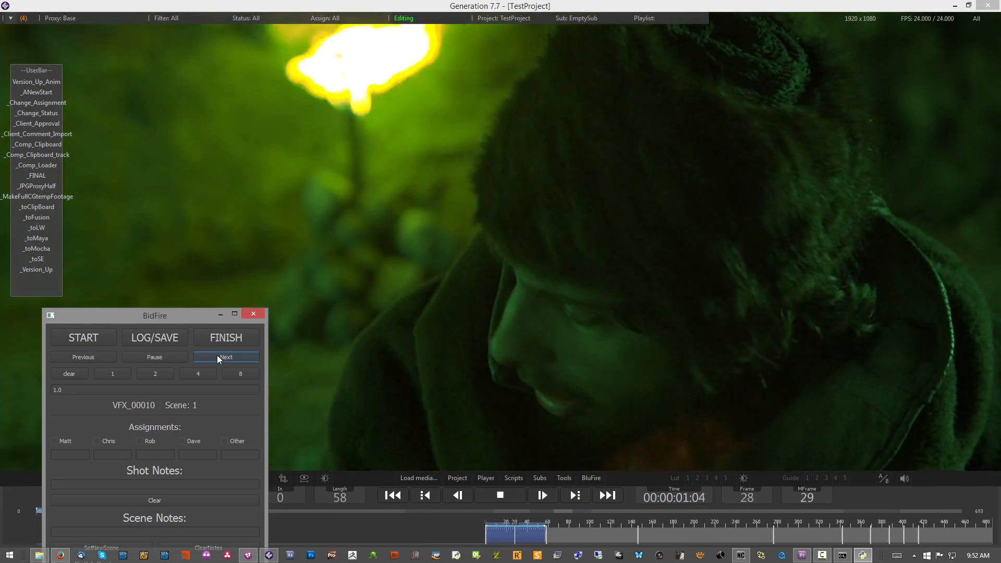
{"action": "left_click", "coordinate": [216, 355]}
Step: Move BidFire fully into view and assign the first listed artist to VFX_00020 and the second to VFX_00030
{"action": "left_click_drag", "start_coordinate": [121, 313], "coordinate": [96, 196]}
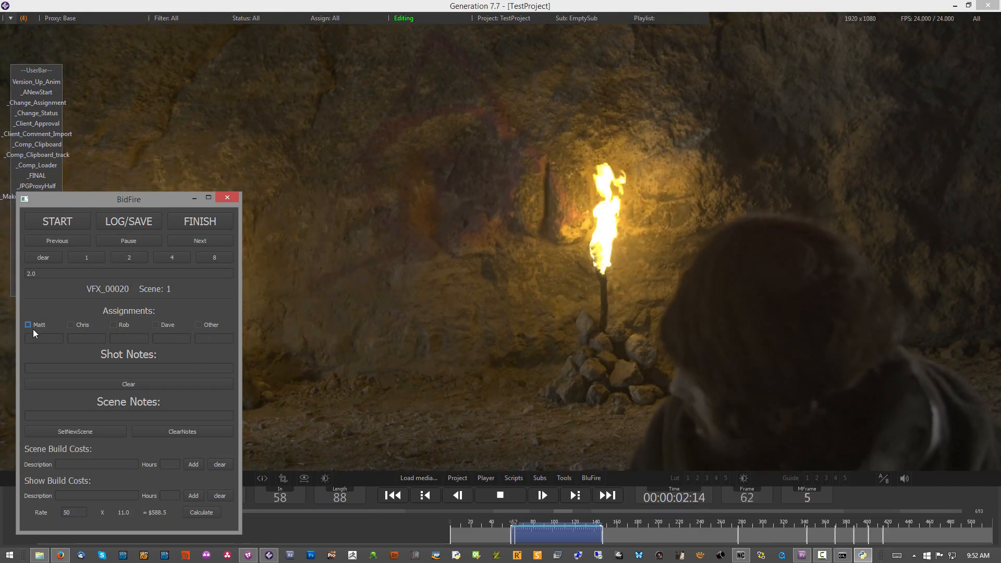
{"action": "left_click", "coordinate": [28, 325]}
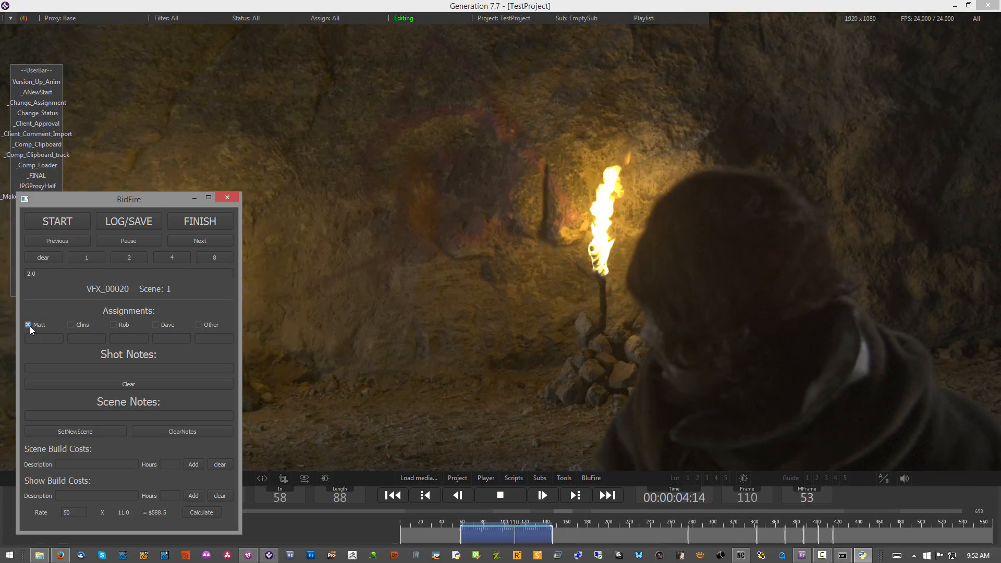
{"action": "left_click", "coordinate": [176, 238]}
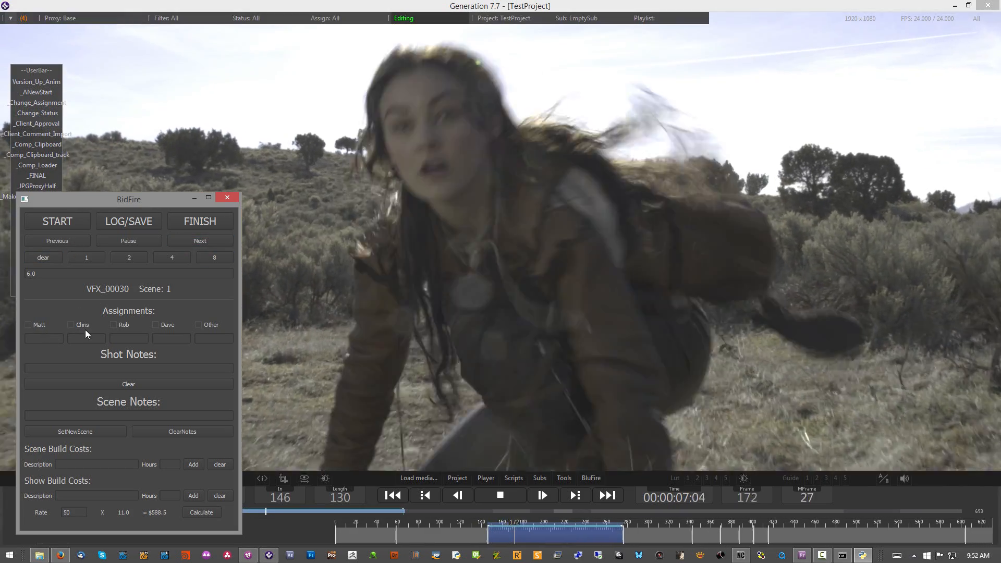
{"action": "left_click", "coordinate": [83, 325]}
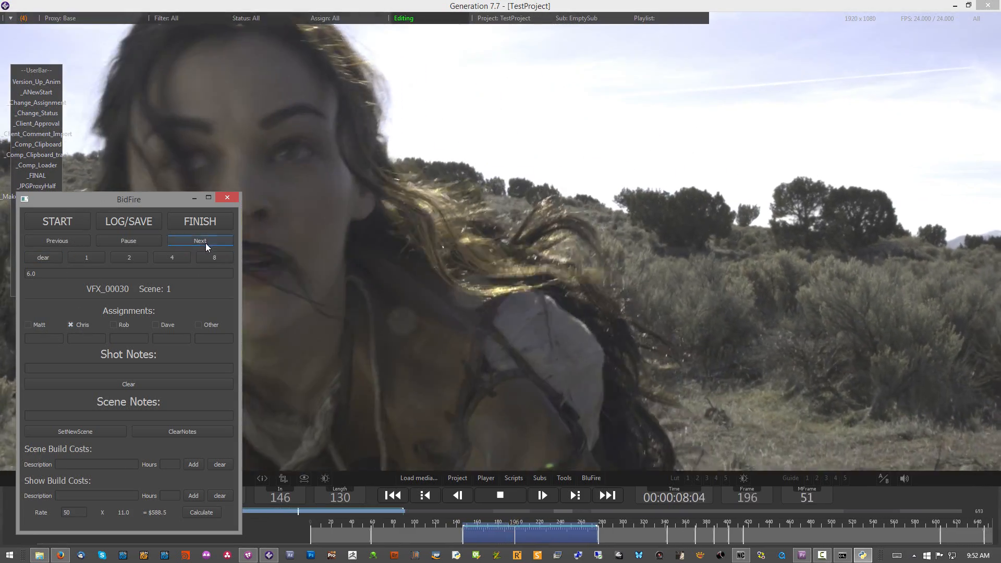
{"action": "left_click", "coordinate": [207, 242]}
Step: Return to VFX_00020, add the third listed artist with 4 assigned hours, and advance to VFX_00030
{"action": "left_click", "coordinate": [67, 239]}
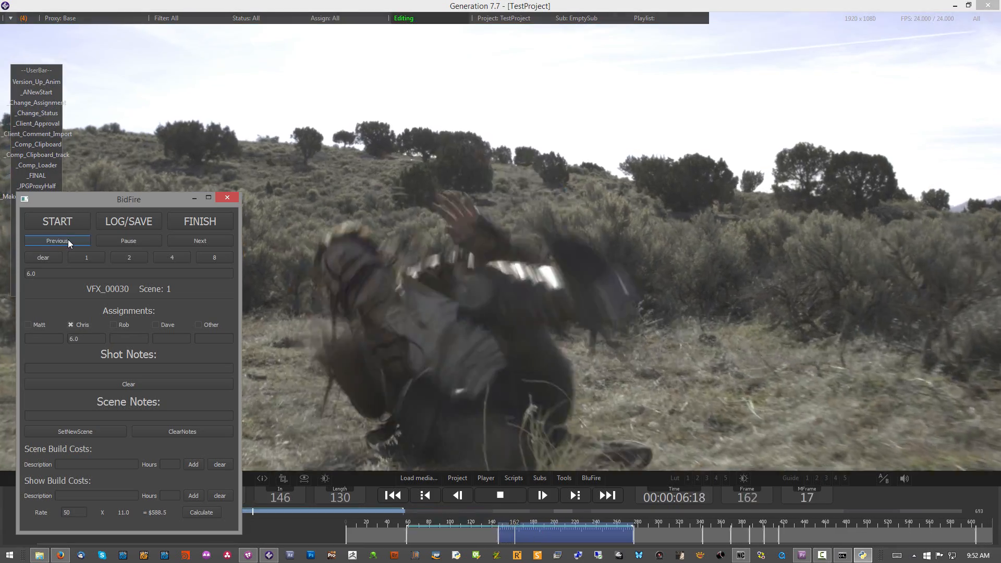
{"action": "left_click", "coordinate": [68, 239]}
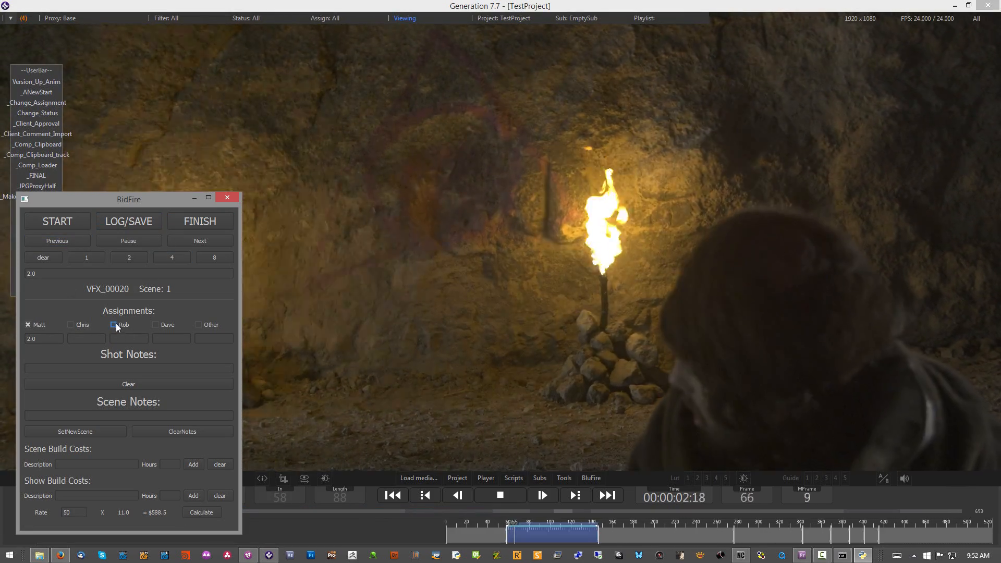
{"action": "left_click", "coordinate": [113, 324]}
{"action": "left_click", "coordinate": [128, 339]}
{"action": "type", "text": "4"}
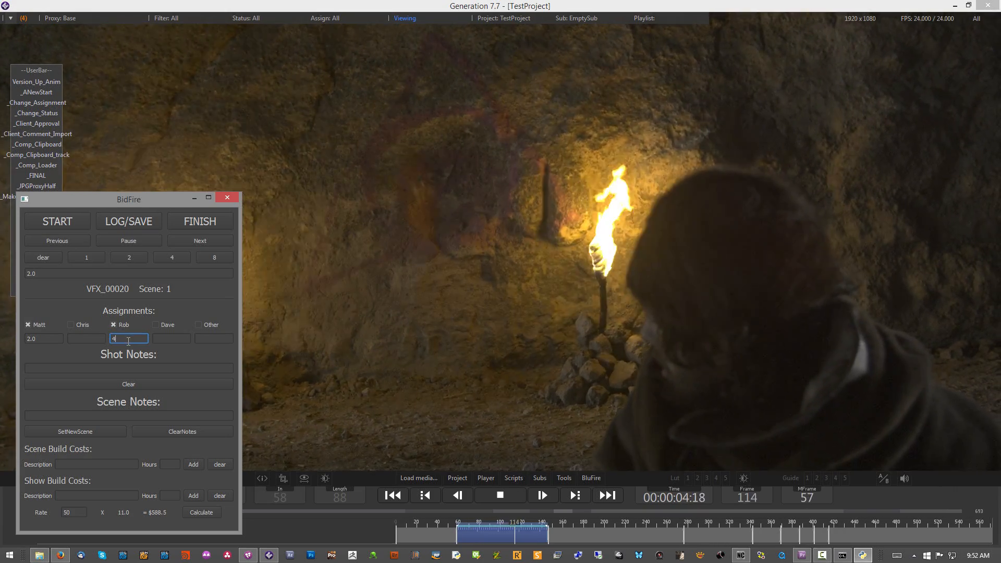
{"action": "left_click", "coordinate": [197, 241]}
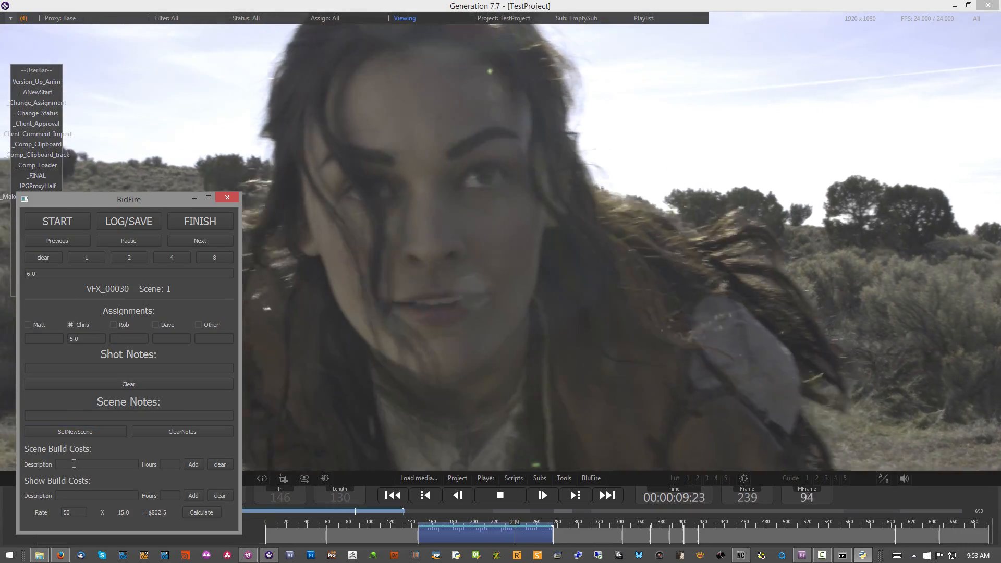
Step: Save and open BidFire's bid log, and reposition its Notepad window to examine the shot costs and artist totals
{"action": "left_click", "coordinate": [73, 462]}
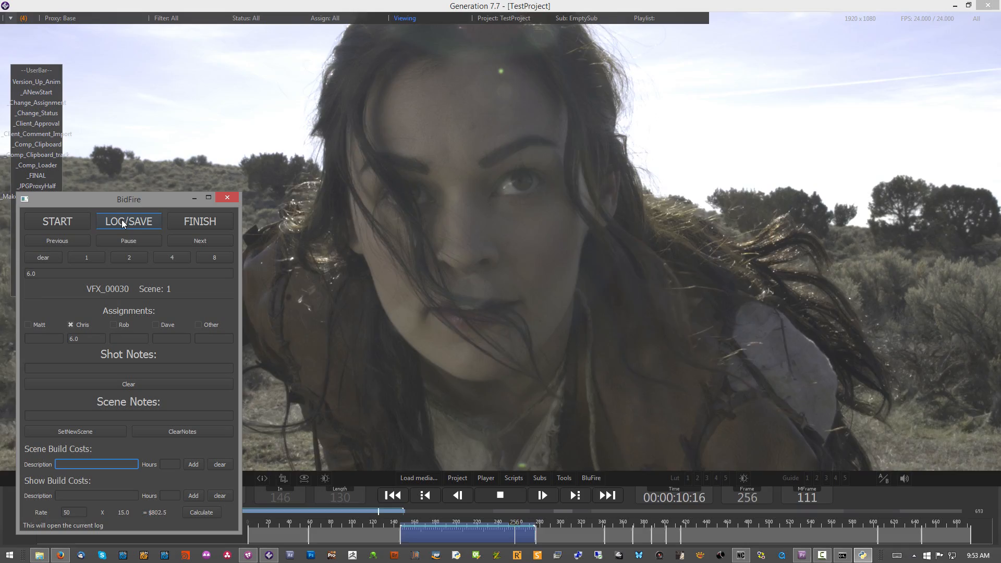
{"action": "left_click", "coordinate": [121, 220]}
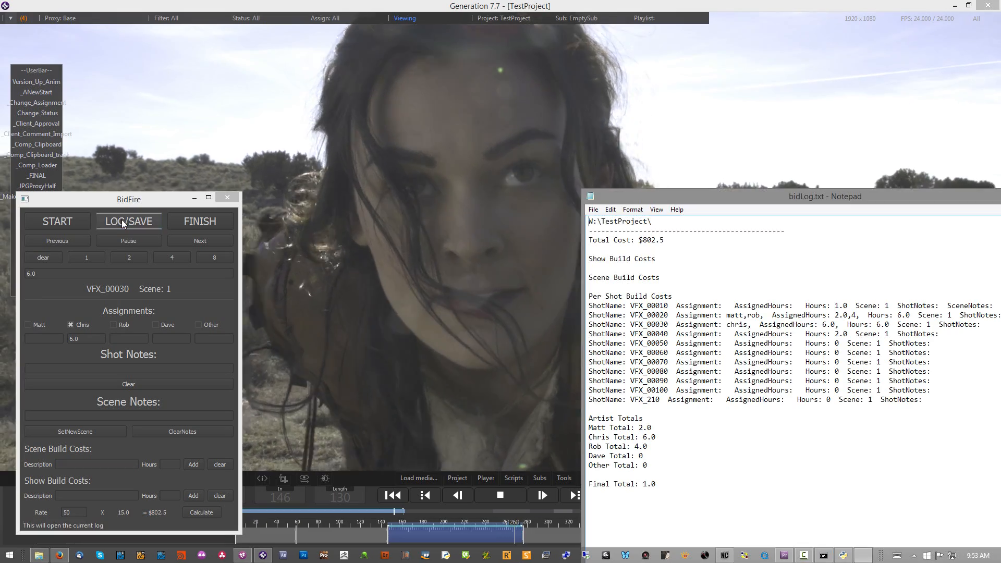
{"action": "left_click_drag", "start_coordinate": [745, 125], "coordinate": [524, 98]}
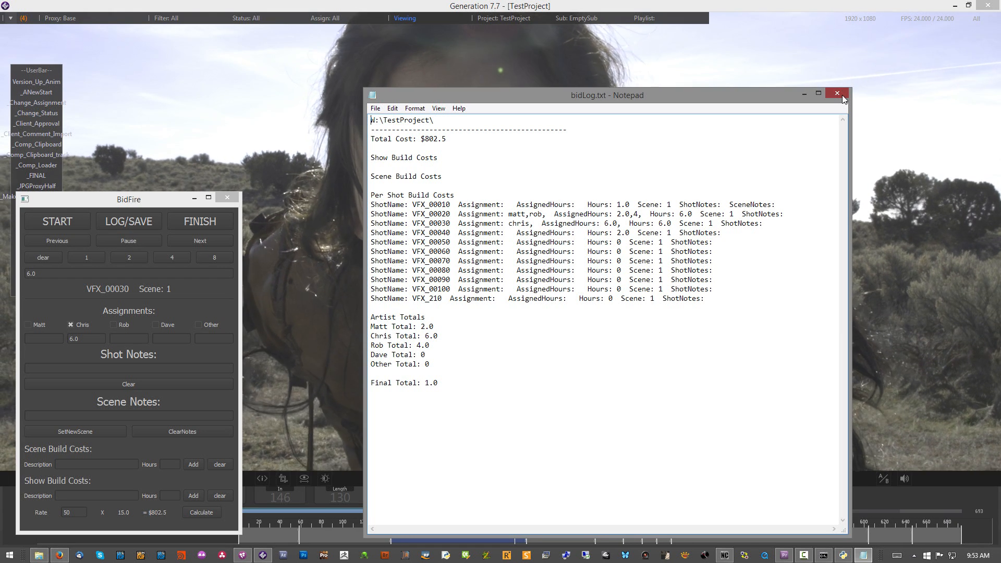
Step: Close the text bid log, open bidLog.csv in OpenOffice Calc to examine the per-shot hours and artist columns, and close the spreadsheet
{"action": "left_click", "coordinate": [837, 93]}
{"action": "left_click", "coordinate": [203, 140]}
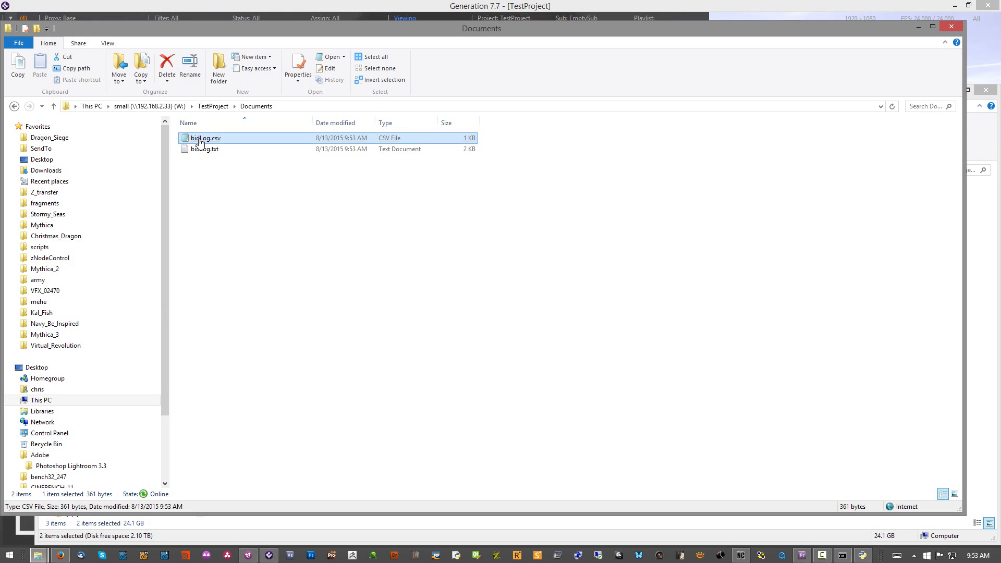
{"action": "right_click", "coordinate": [200, 142]}
{"action": "mouse_move", "coordinate": [138, 192]}
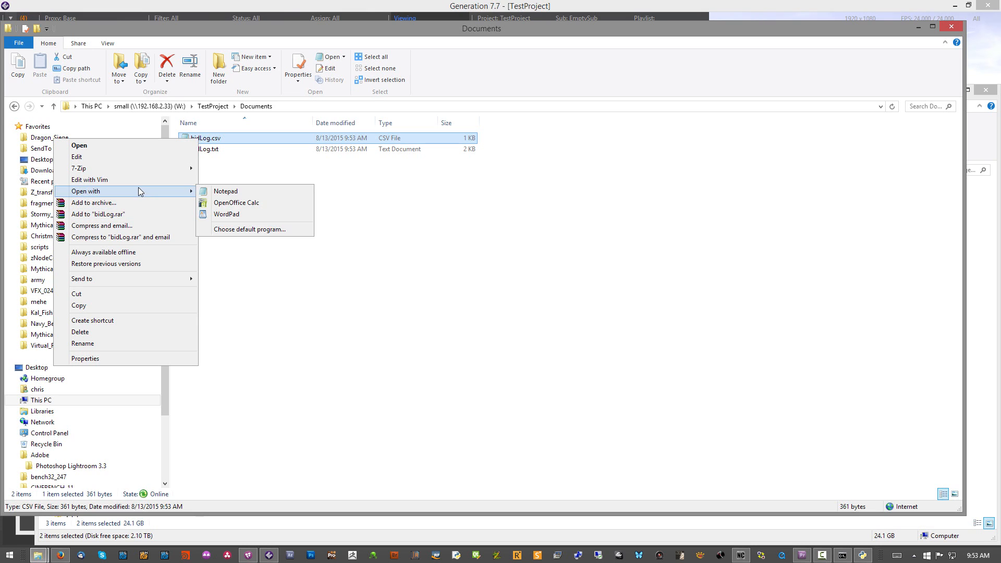
{"action": "left_click", "coordinate": [252, 203]}
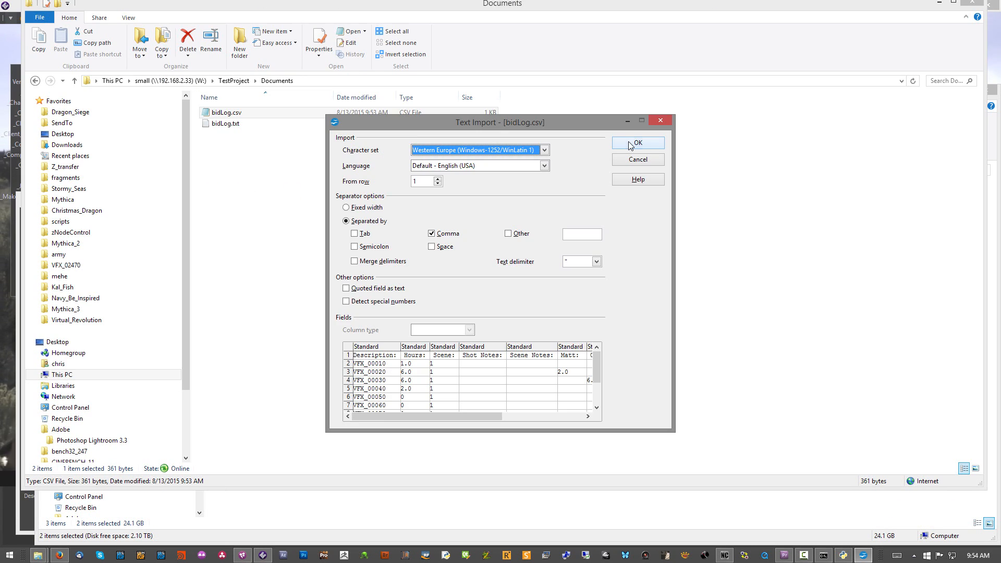
{"action": "left_click", "coordinate": [627, 142]}
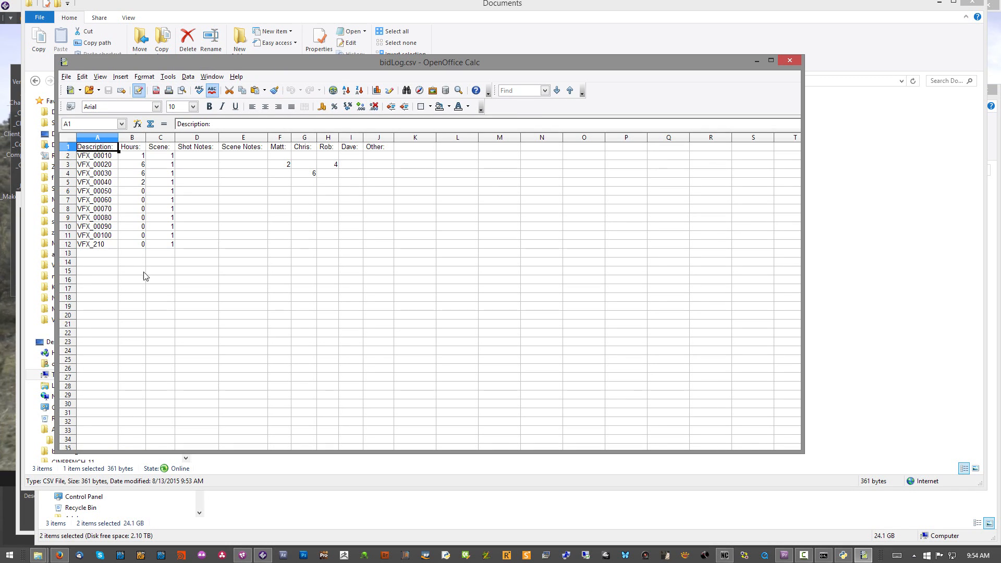
{"action": "left_click", "coordinate": [130, 254]}
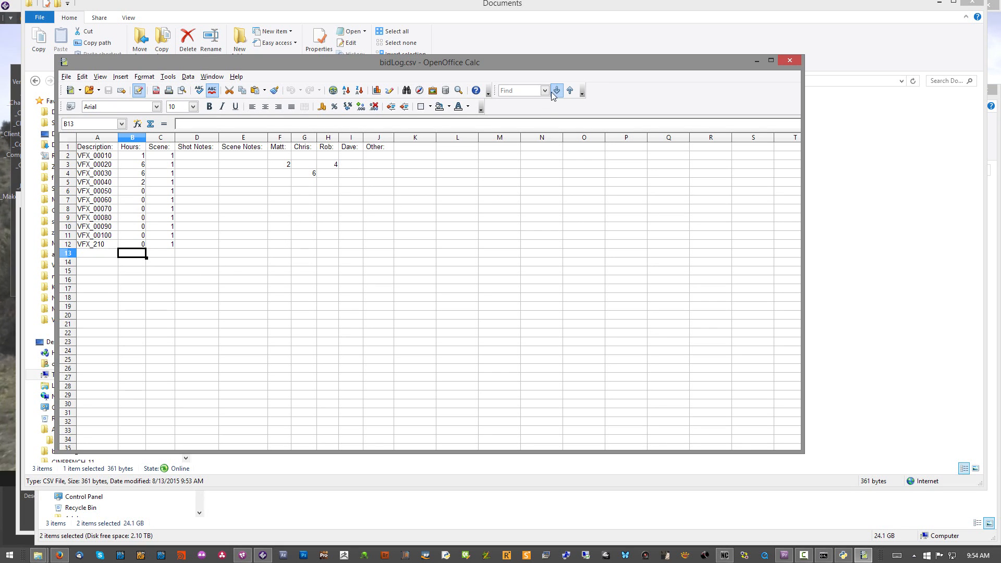
{"action": "left_click", "coordinate": [788, 62]}
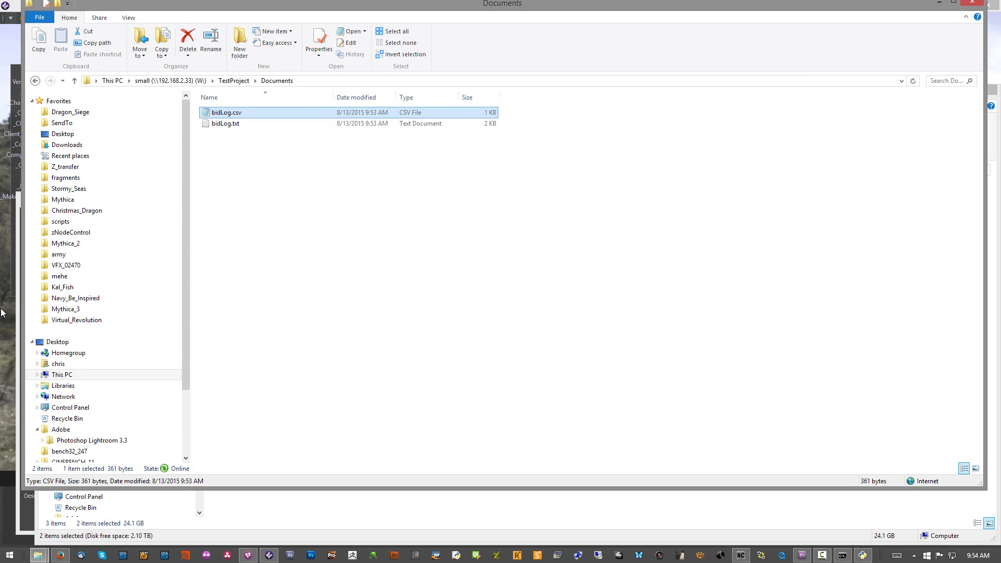
Step: Return to Generation's BidFire window, move it over the viewer, play the shots forward to VFX_00070, and finish the bidding session
{"action": "left_click", "coordinate": [5, 328]}
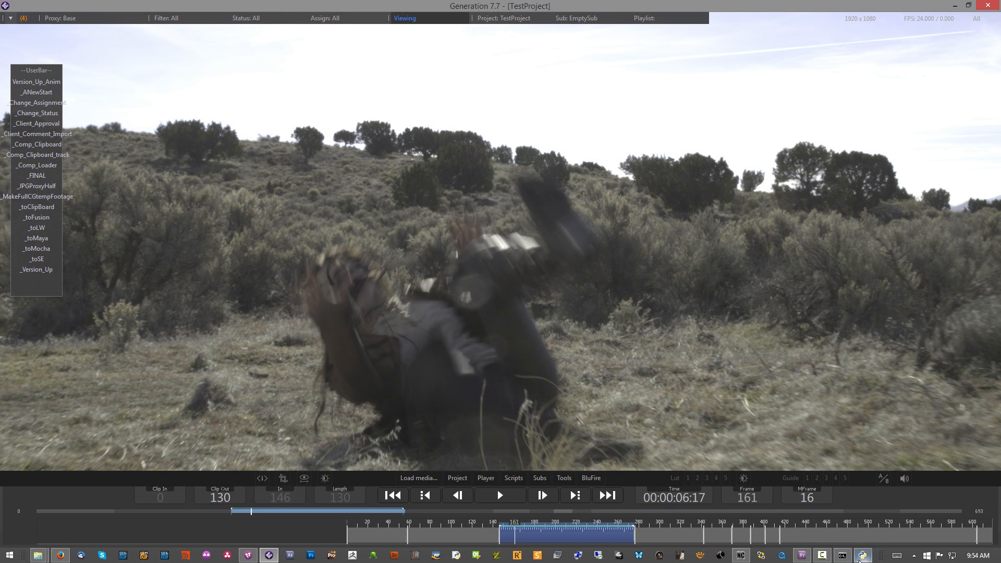
{"action": "left_click", "coordinate": [865, 556]}
{"action": "left_click_drag", "start_coordinate": [134, 202], "coordinate": [254, 117]}
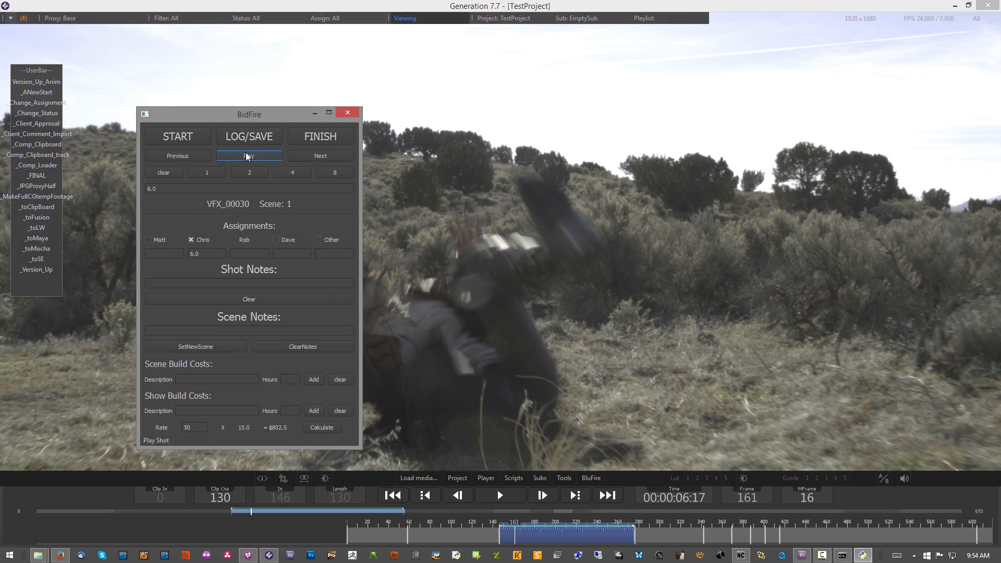
{"action": "left_click", "coordinate": [248, 156]}
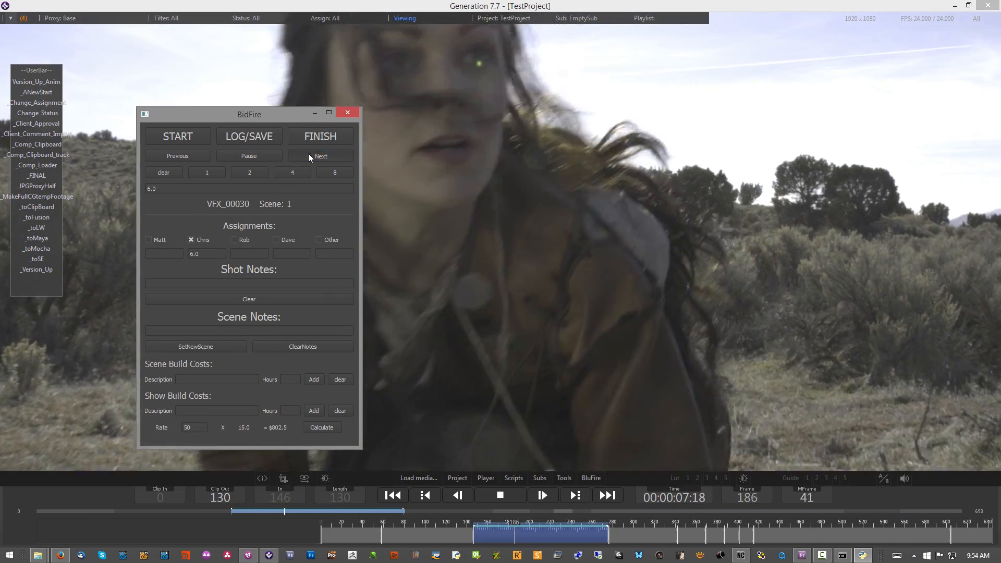
{"action": "left_click", "coordinate": [309, 156]}
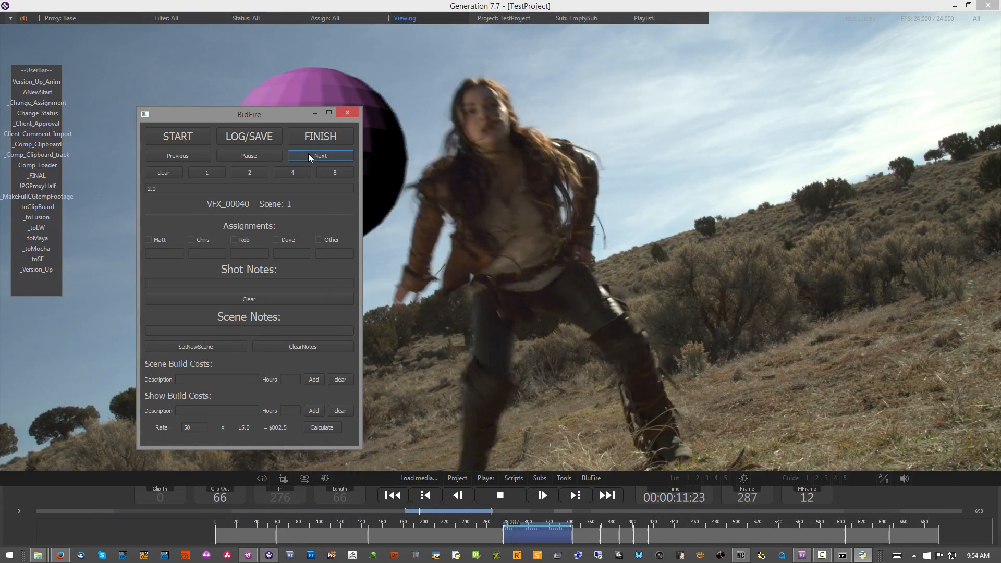
{"action": "left_click", "coordinate": [308, 154]}
{"action": "left_click", "coordinate": [308, 154]}
{"action": "left_click", "coordinate": [308, 154]}
{"action": "left_click", "coordinate": [308, 155]}
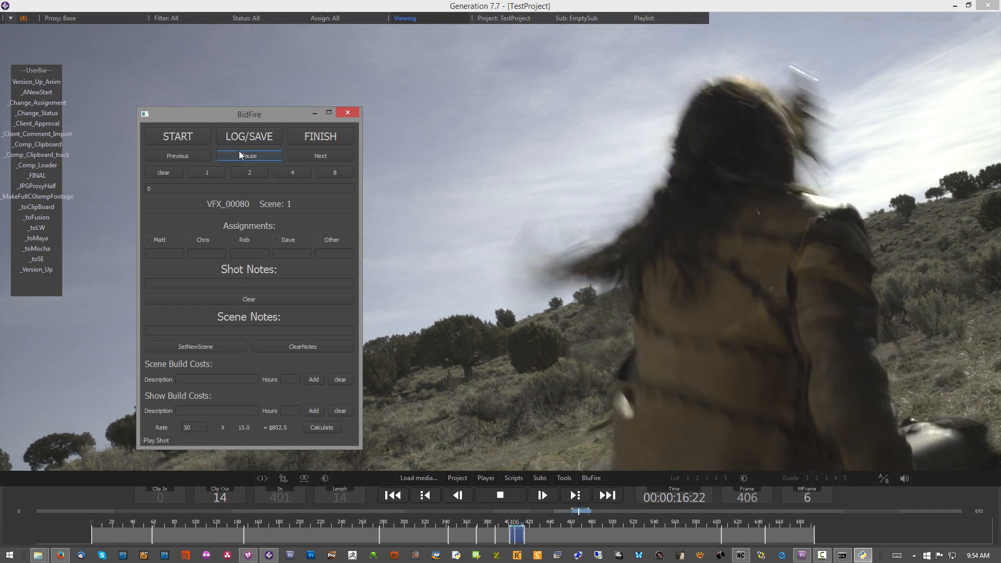
{"action": "left_click", "coordinate": [305, 130]}
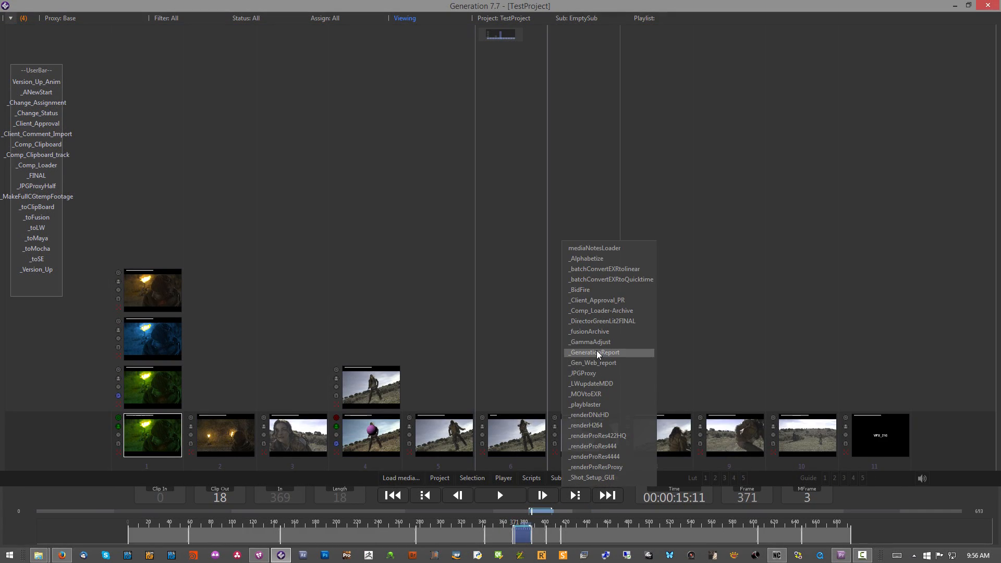
Step: Run the _GenerationReport script, examine the shot totals by artist and status, and close the report
{"action": "left_click", "coordinate": [598, 352]}
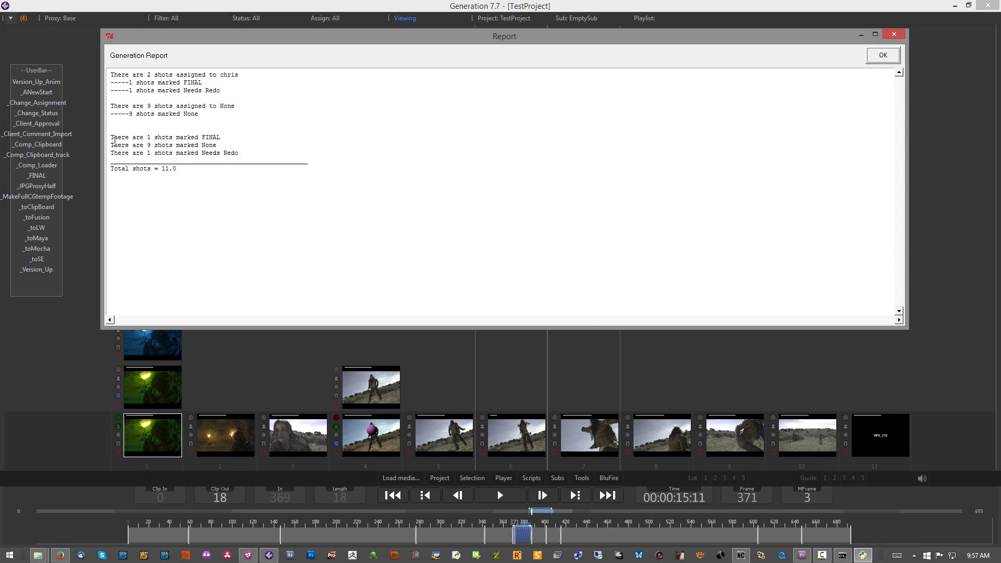
{"action": "left_click_drag", "start_coordinate": [119, 135], "coordinate": [181, 159]}
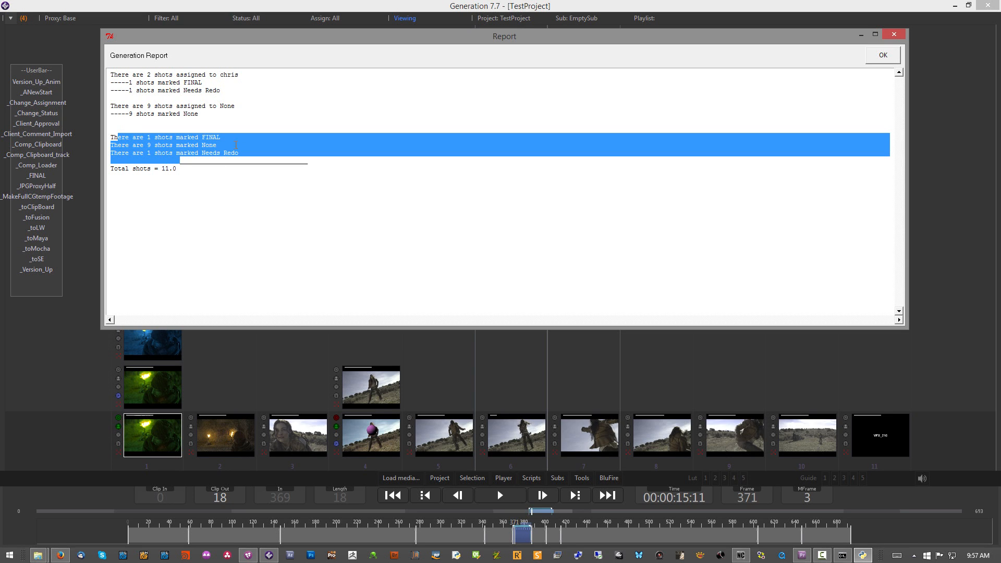
{"action": "left_click", "coordinate": [882, 56]}
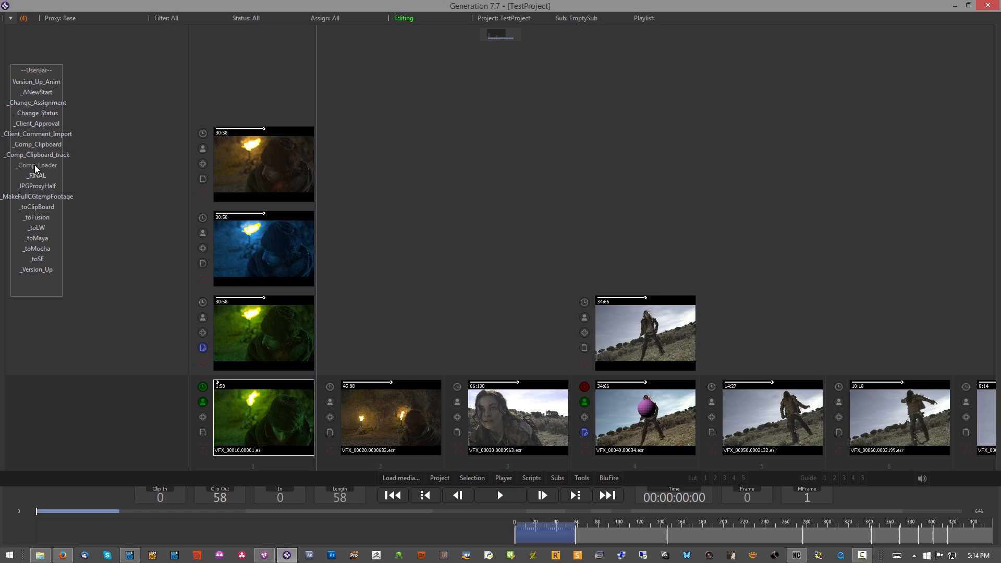
{"action": "left_click", "coordinate": [37, 209]}
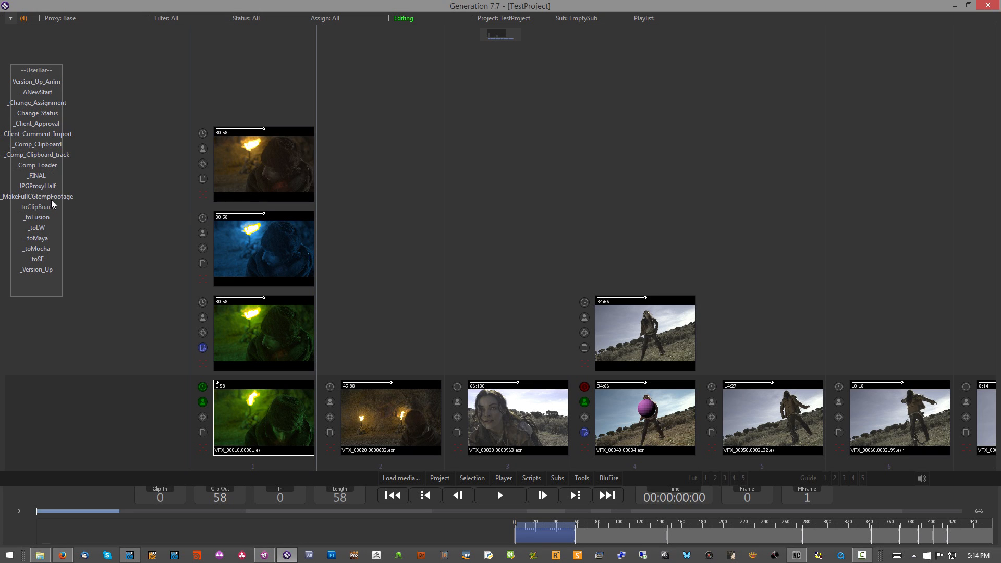